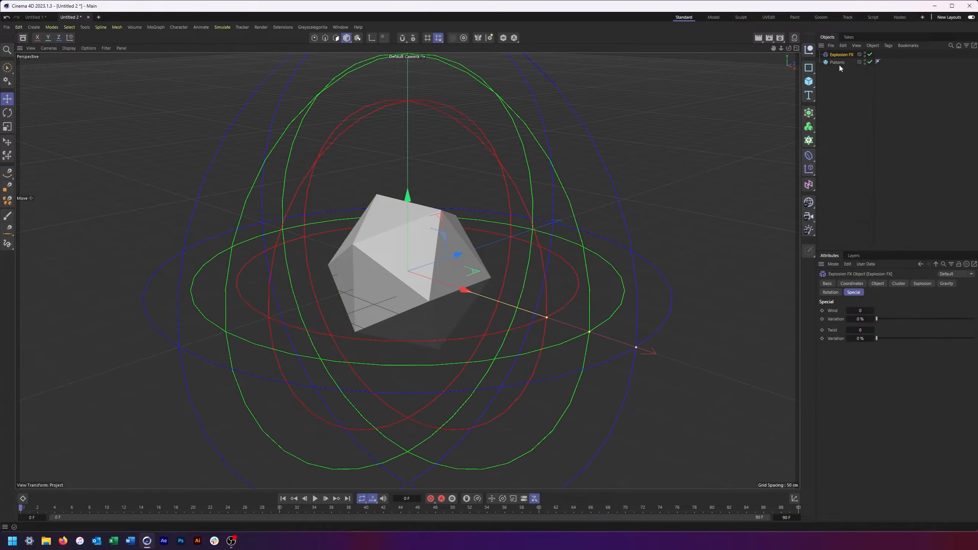
Make the Explosion FX a child of the Platonic object and view the resulting fragments
left_click_drag(846, 57, 842, 66)
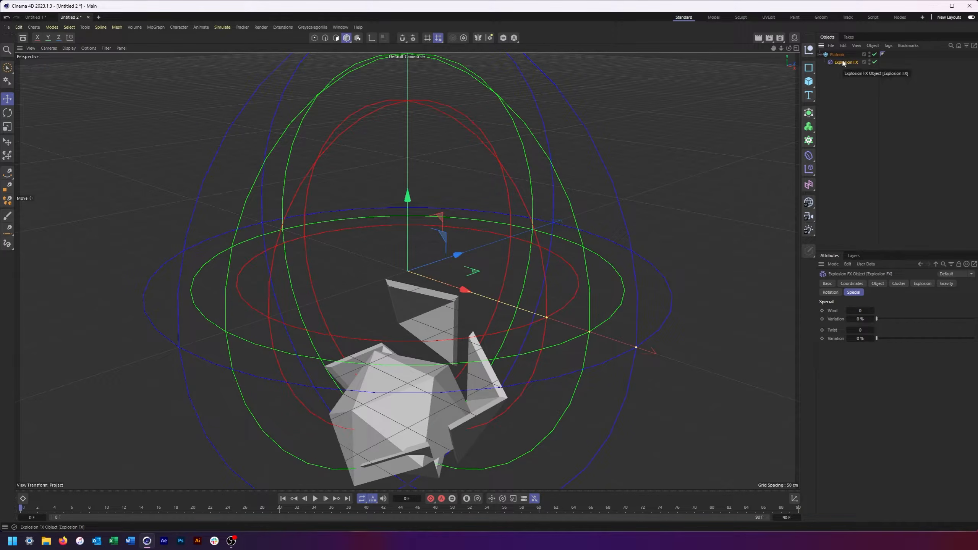
left_click(843, 57)
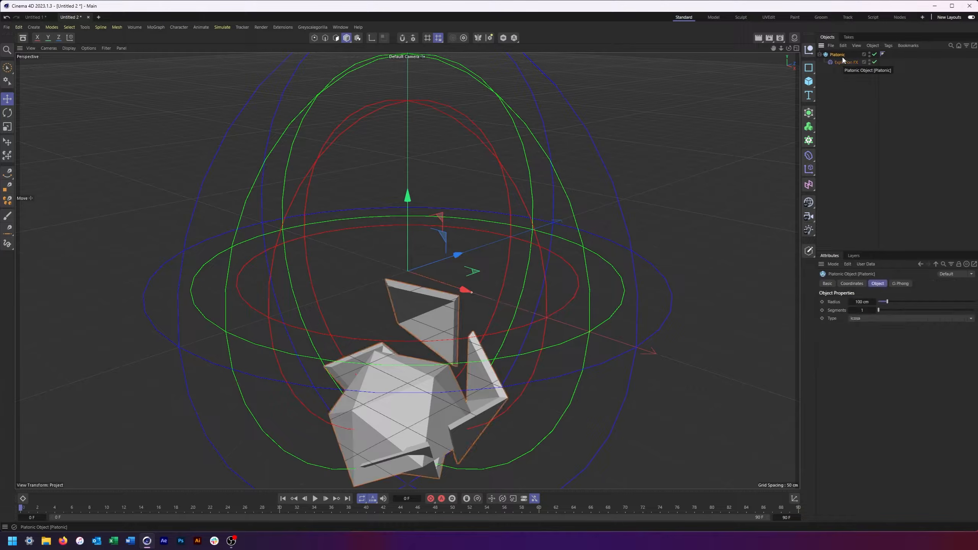
middle_click_drag(494, 424, 504, 389, "alt")
scroll(489, 342, "down", 3)
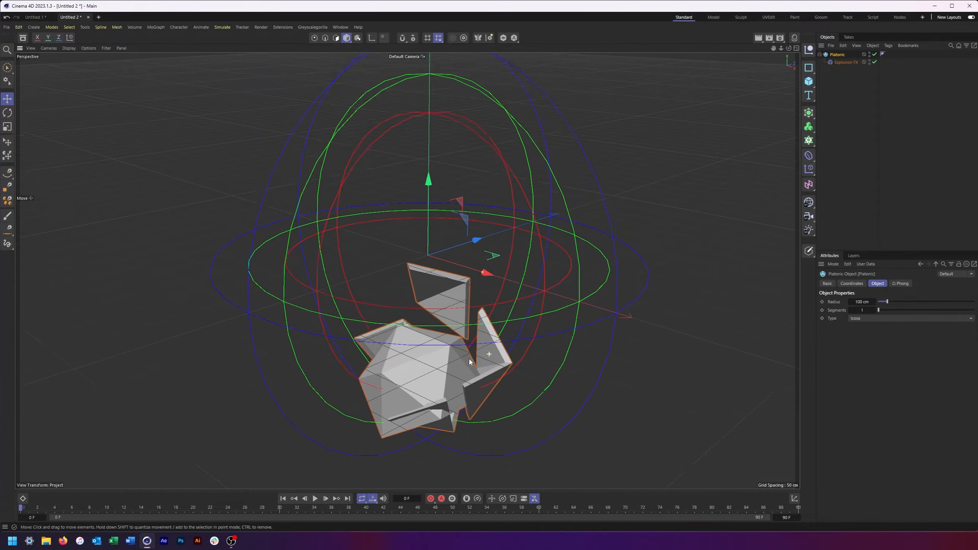
middle_click_drag(498, 344, 548, 333, "alt")
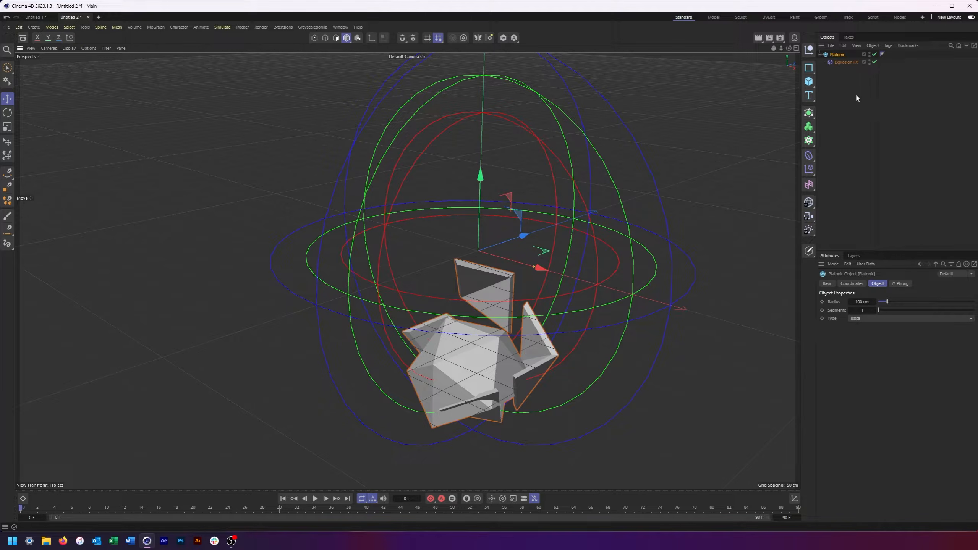
Lower the Explosion FX time to 7 %, then shrink its green range in the viewport to about 5.6 %
left_click(847, 62)
left_click(875, 284)
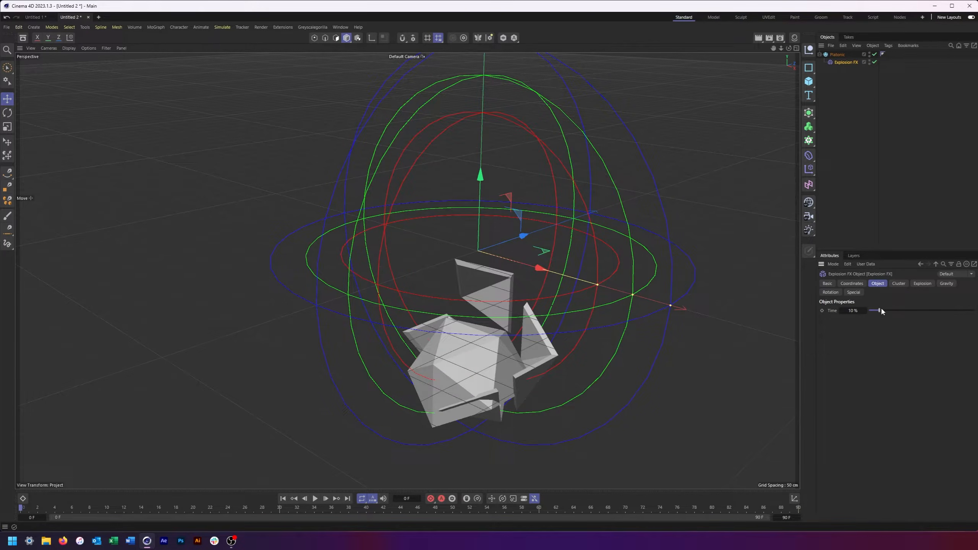
left_click_drag(882, 312, 876, 315)
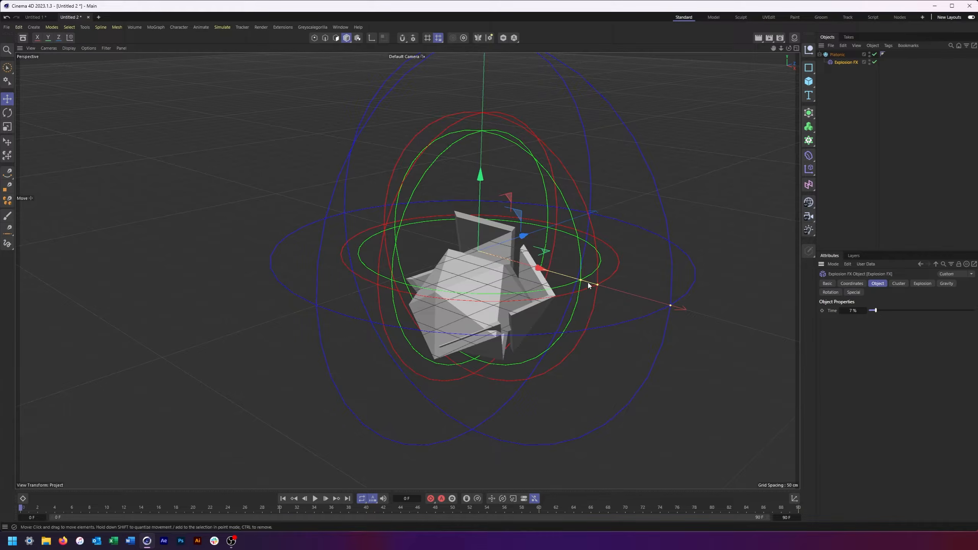
left_click_drag(581, 284, 554, 293)
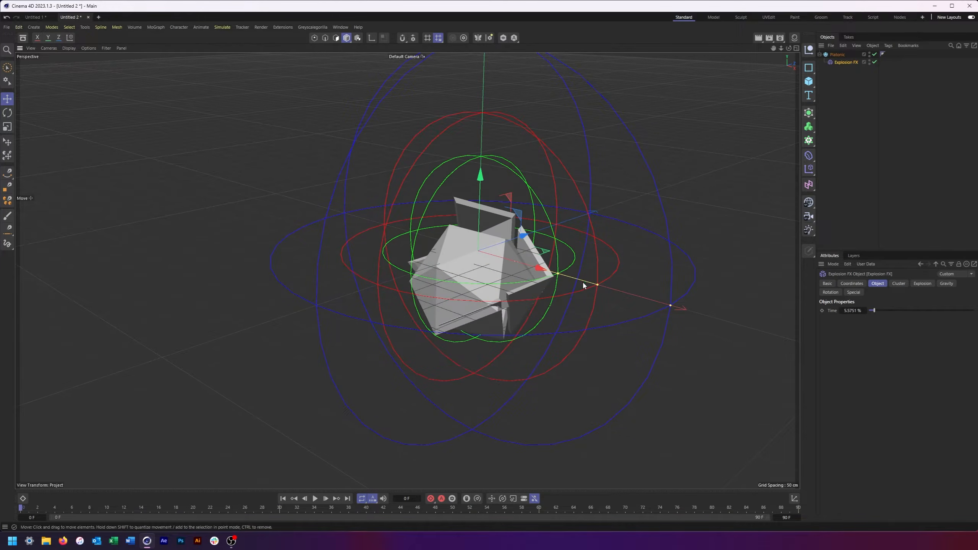
Raise the Platonic object's segments to 8 and set the Explosion FX time to 4 %
left_click(838, 55)
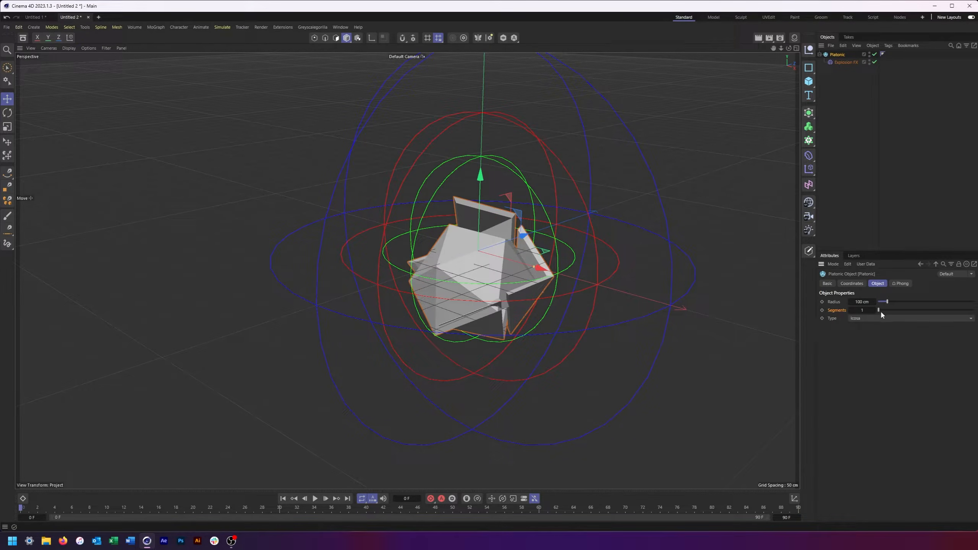
left_click_drag(879, 311, 895, 311)
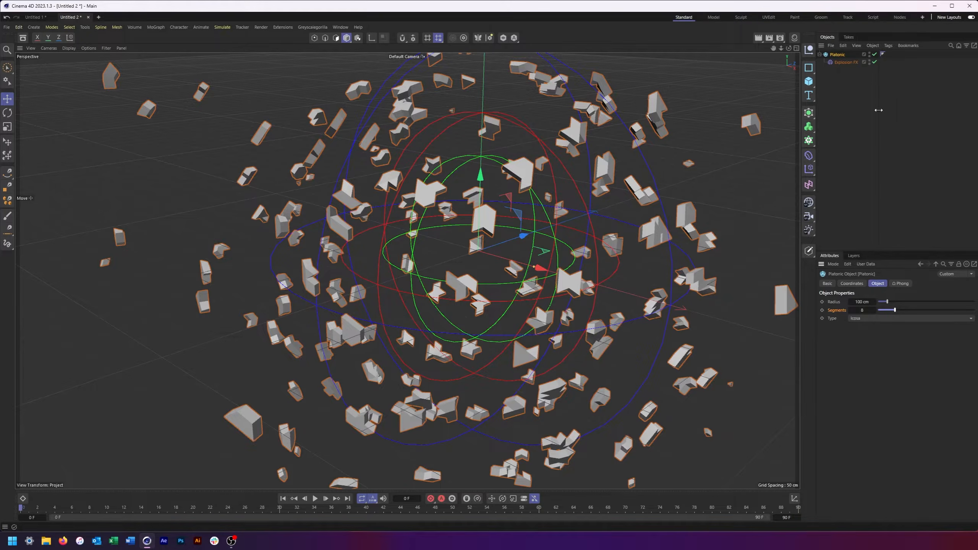
left_click(843, 61)
left_click_drag(874, 313, 874, 313)
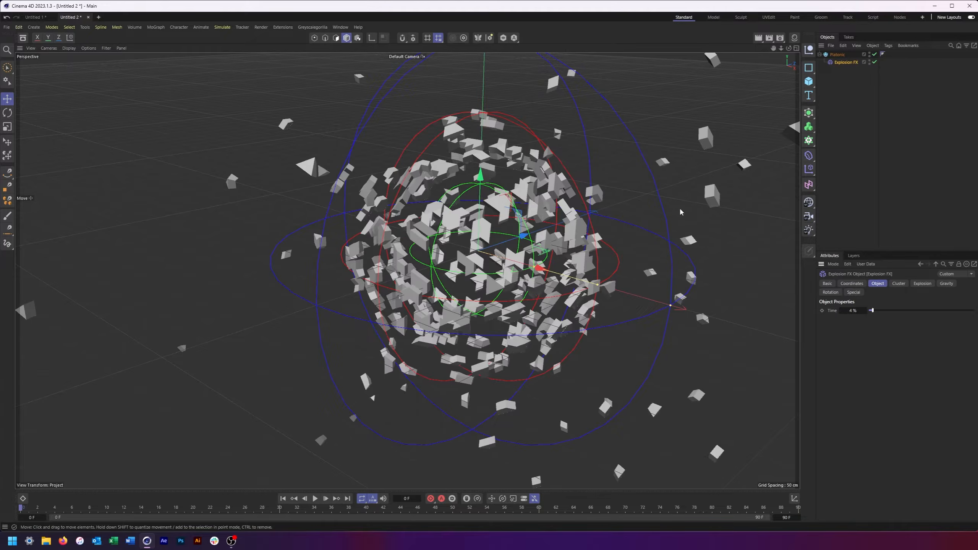
left_click(837, 55)
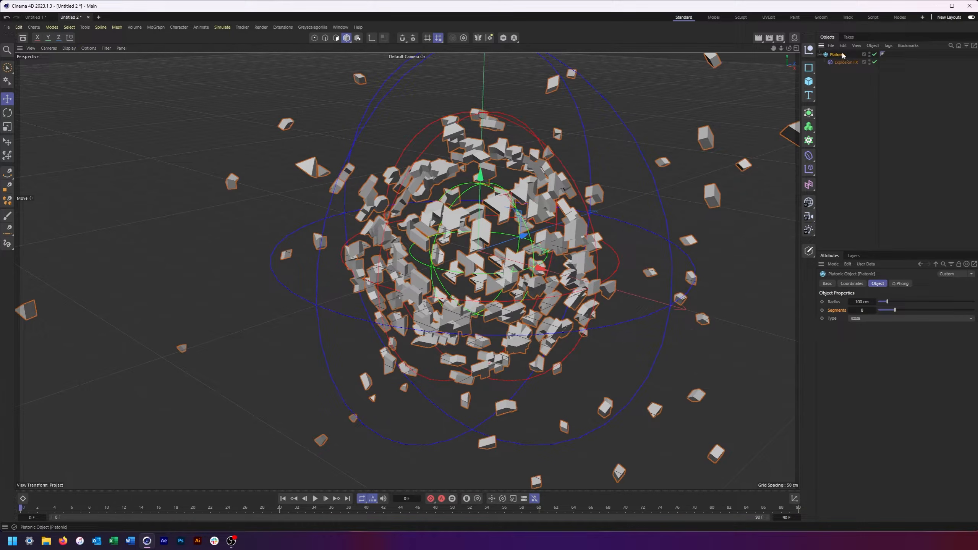
mouse_move(551, 231)
left_mouse_down("alt")
mouse_move(504, 250)
mouse_move(493, 231)
mouse_move(546, 217)
mouse_move(533, 245)
mouse_move(558, 248)
mouse_move(556, 238)
left_mouse_up("alt")
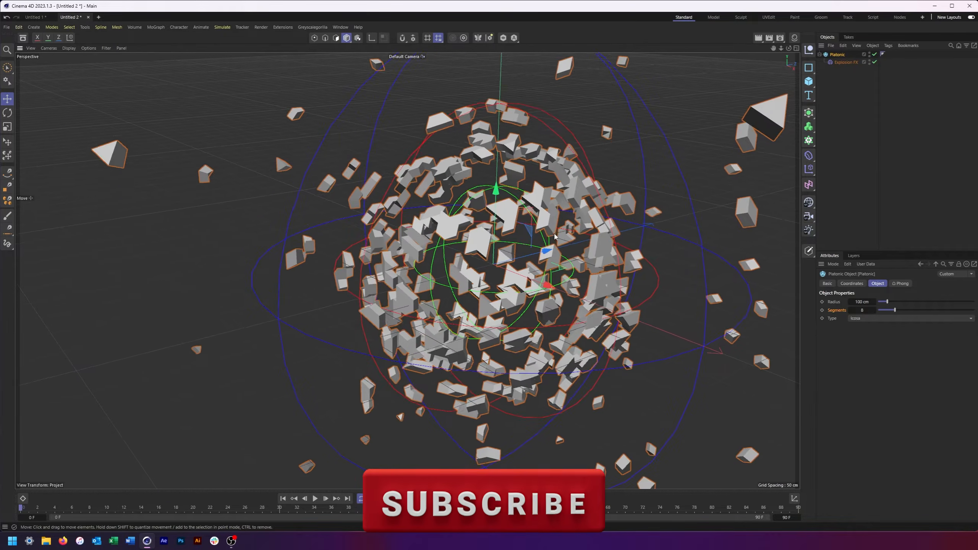
scroll(557, 238, "down", 2)
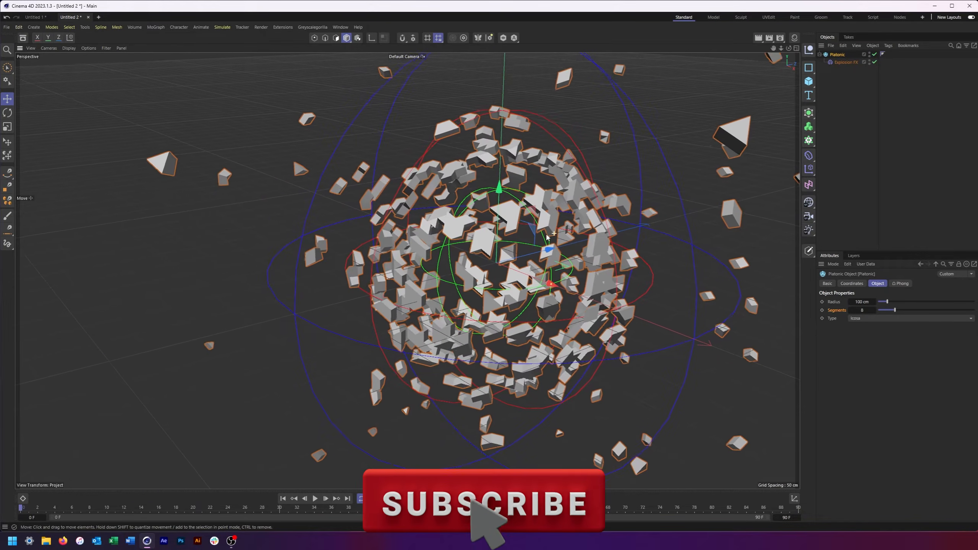
left_click(809, 140)
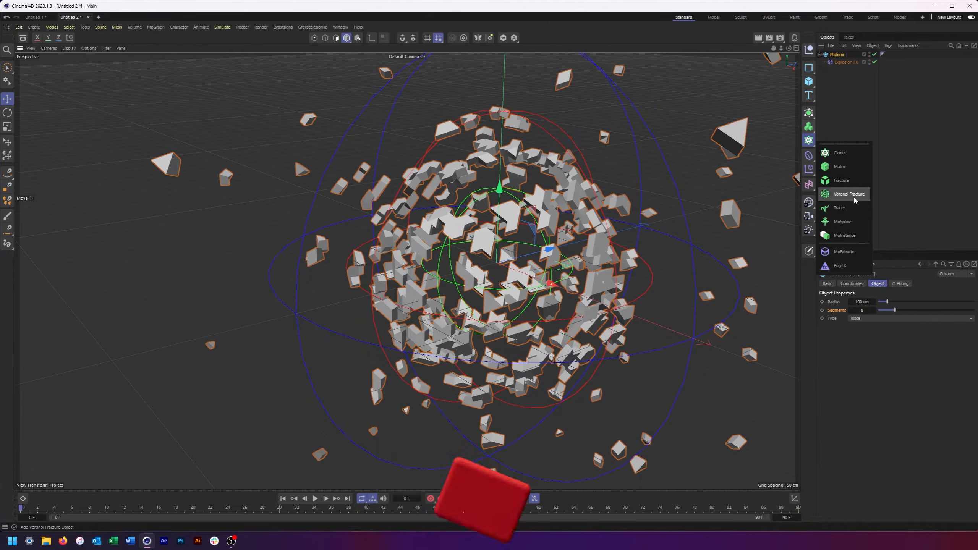
left_click_drag(306, 208, 389, 195, "alt")
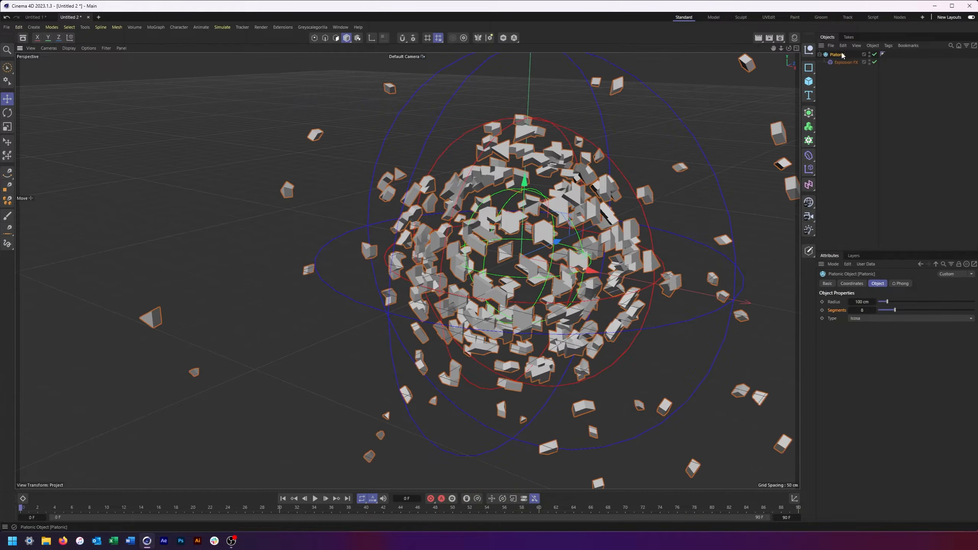
Try making the 8-segment Platonic editable and switch to edge mode to inspect its mesh
key("c")
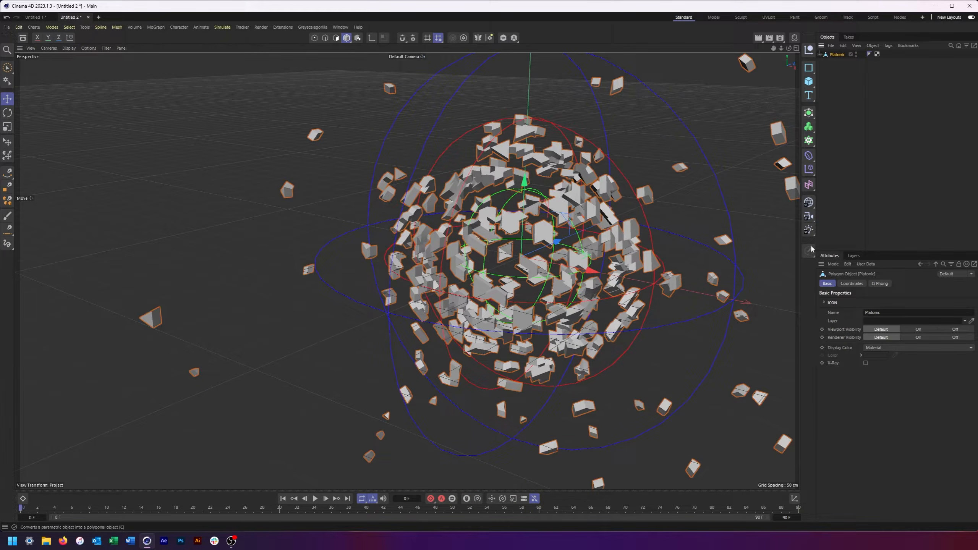
left_click(324, 38)
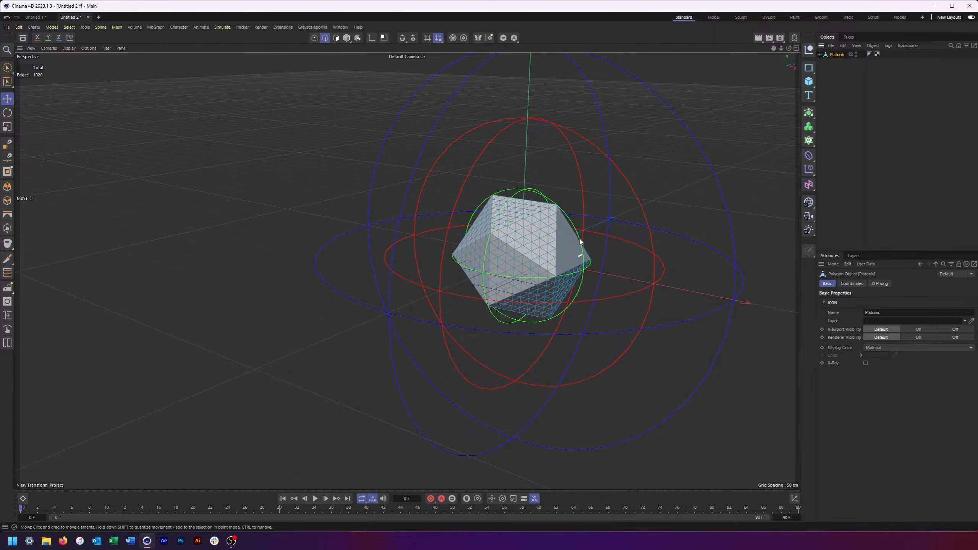
right_click_drag(566, 242, 639, 244, "alt")
mouse_move(503, 253)
left_mouse_down("alt")
mouse_move(435, 254)
mouse_move(504, 258)
left_mouse_up("alt")
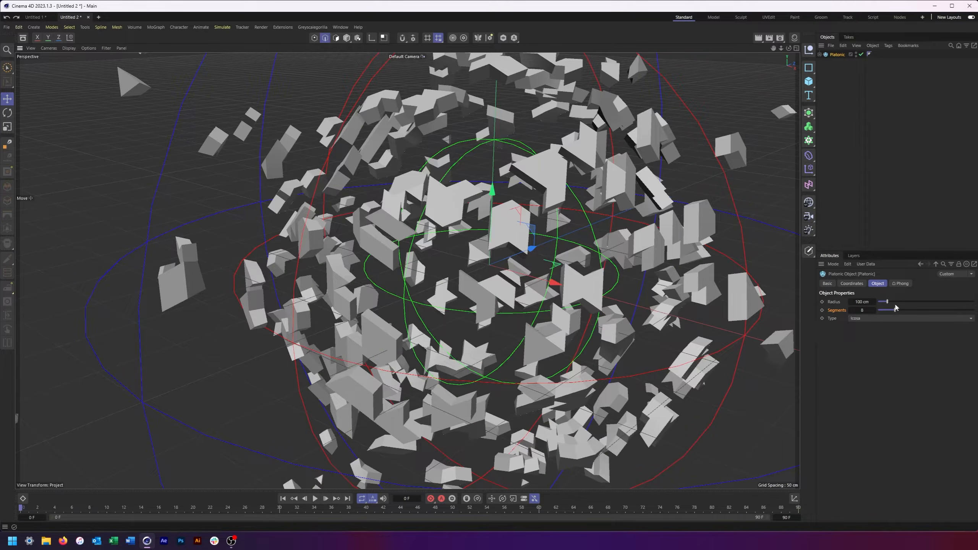
Reduce the Platonic object to 3 segments and convert it to an editable polygon object
left_click_drag(895, 308, 883, 312)
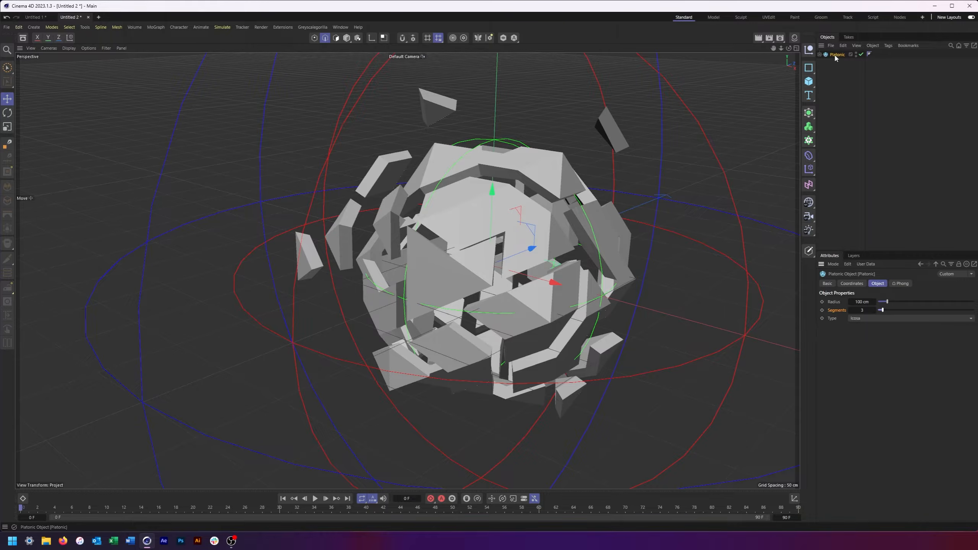
key("c")
Make a diagonal Line Cut through the whole Platonic with Visible Only disabled
right_click(372, 145)
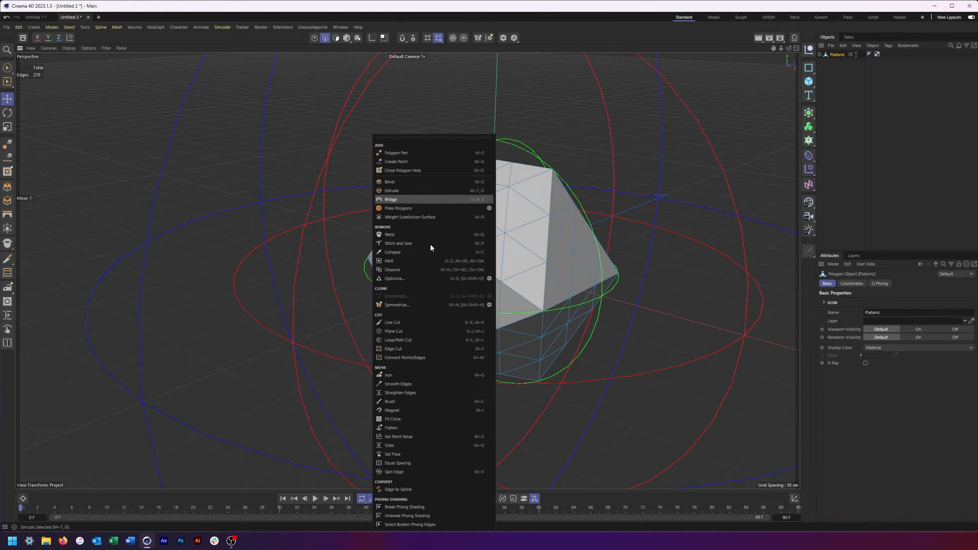
left_click(426, 322)
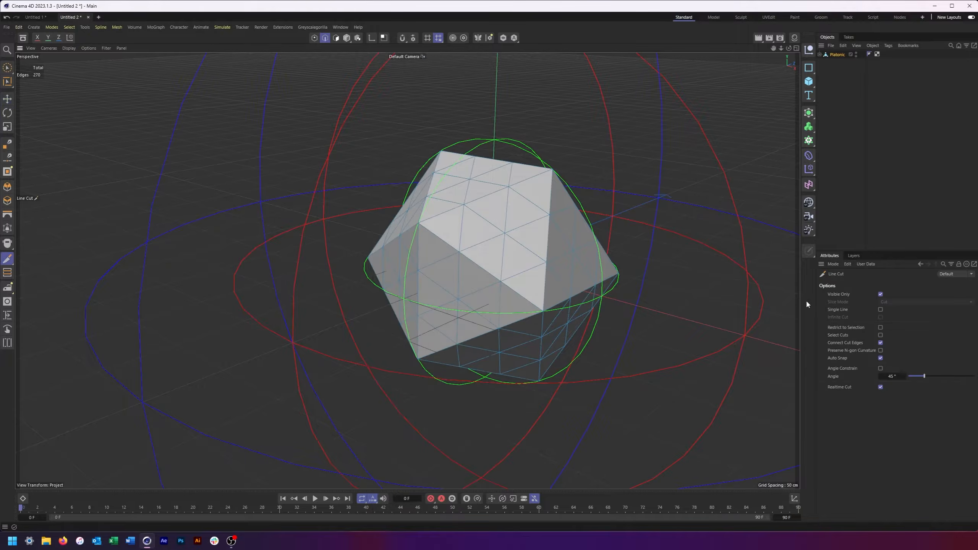
left_click(881, 294)
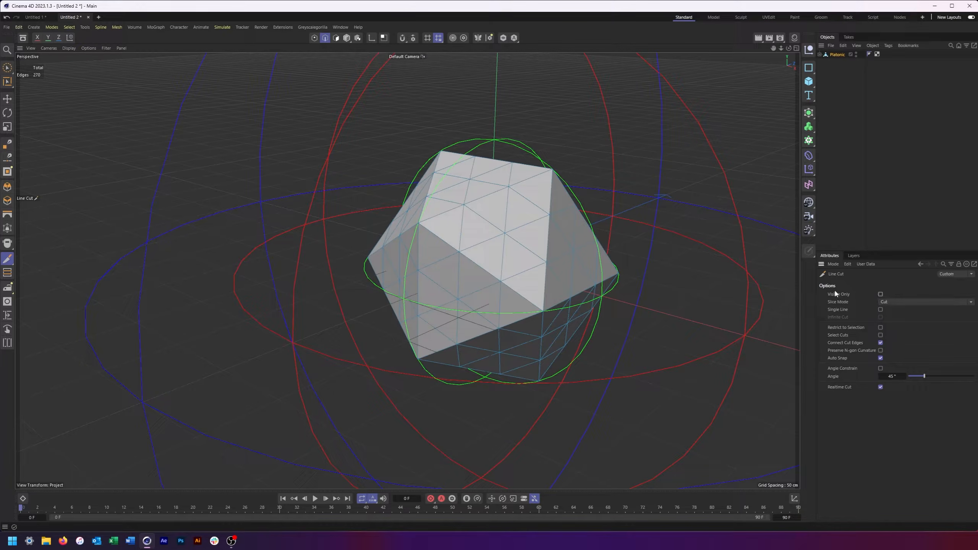
left_click(320, 165)
left_click(652, 275)
key("space")
Add two more line cuts across the Platonic, one steep and one shallow, each running past its outline
key("space")
left_click(546, 101)
left_click(460, 462)
key("space")
key("space")
left_click(333, 341)
left_click(631, 248)
key("space")
Slice the Platonic diagonally from upper right to lower left as seen from its opposite side
left_click_drag(550, 266, 370, 264, "alt")
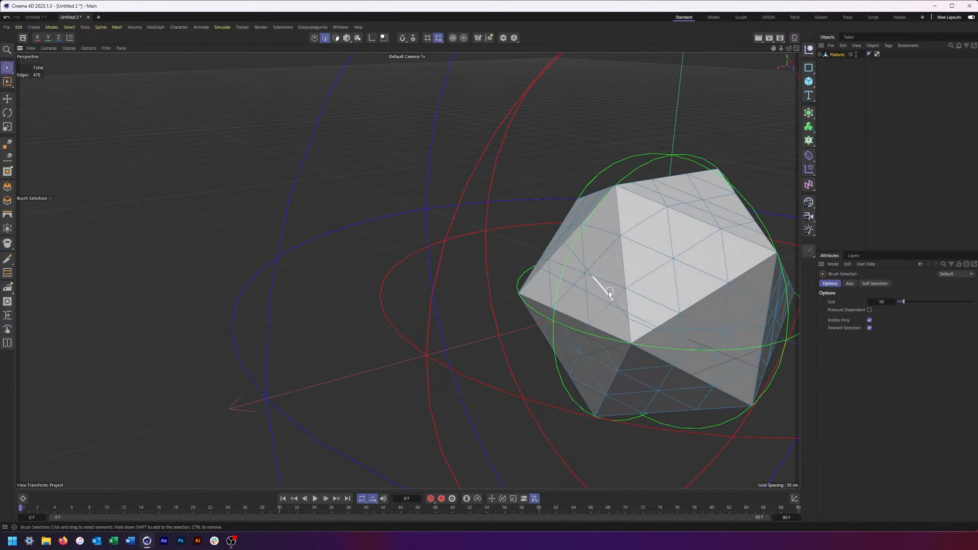
middle_click_drag(596, 279, 379, 254, "alt")
left_click_drag(497, 270, 472, 258, "alt")
key("space")
left_click(585, 109)
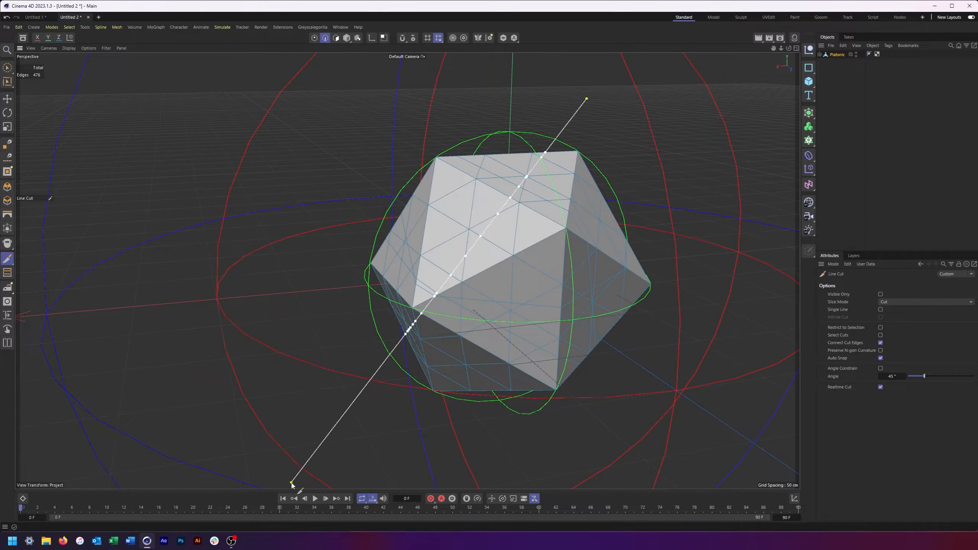
left_click(290, 489)
key("space")
Add two line cuts sloping down from upper left to lower right across this side of the Platonic
left_click_drag(616, 376, 770, 463)
key("space")
left_click(683, 394)
left_click(380, 172)
key("space")
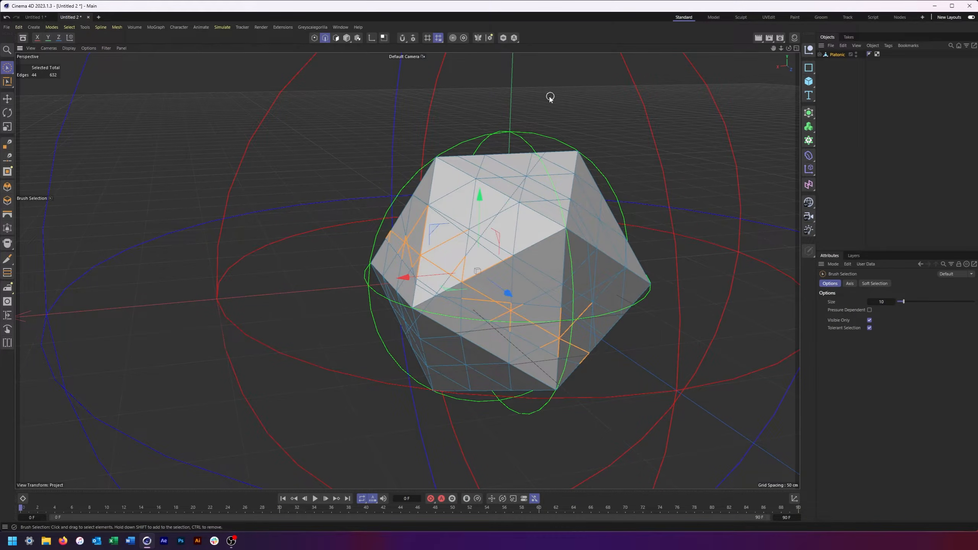
key("space")
left_click(456, 96)
left_click(635, 487)
key("space")
Cut the Platonic from another angle with two crossing diagonal lines
mouse_move(520, 278)
left_mouse_down("alt")
mouse_move(420, 274)
mouse_move(426, 289)
mouse_move(503, 312)
mouse_move(531, 308)
mouse_move(561, 327)
mouse_move(447, 311)
mouse_move(442, 297)
mouse_move(491, 135)
left_mouse_up("alt")
key("space")
left_click(356, 116)
left_click(697, 469)
key("space")
key("space")
left_click(732, 113)
left_click(425, 425)
key("space")
left_click_drag(425, 428, 500, 358, "alt")
Expand the Platonic's hierarchy, return to model mode and scrub the Explosion FX time to check the irregular fragments
left_click(820, 55)
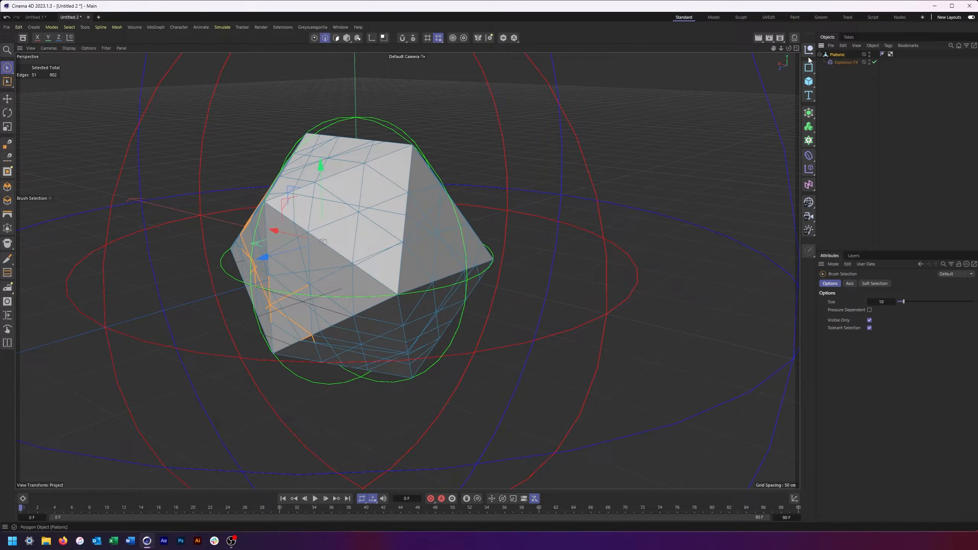
left_click(346, 38)
left_click_drag(356, 245, 454, 269, "alt")
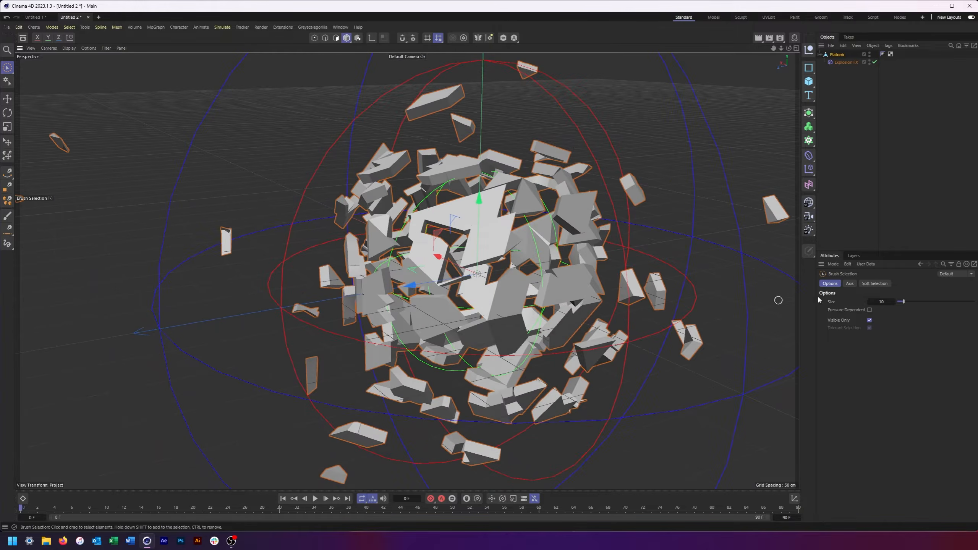
left_click(848, 62)
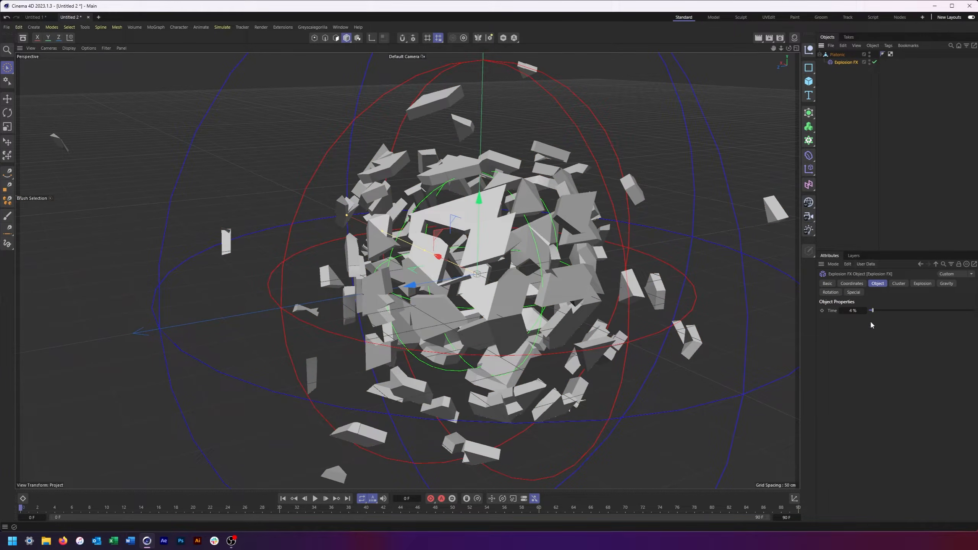
mouse_move(872, 311)
left_mouse_down()
mouse_move(886, 311)
mouse_move(873, 311)
left_mouse_up()
Try a different cluster thickness for the Explosion FX and set the thickness variation to 52 %
left_click(899, 284)
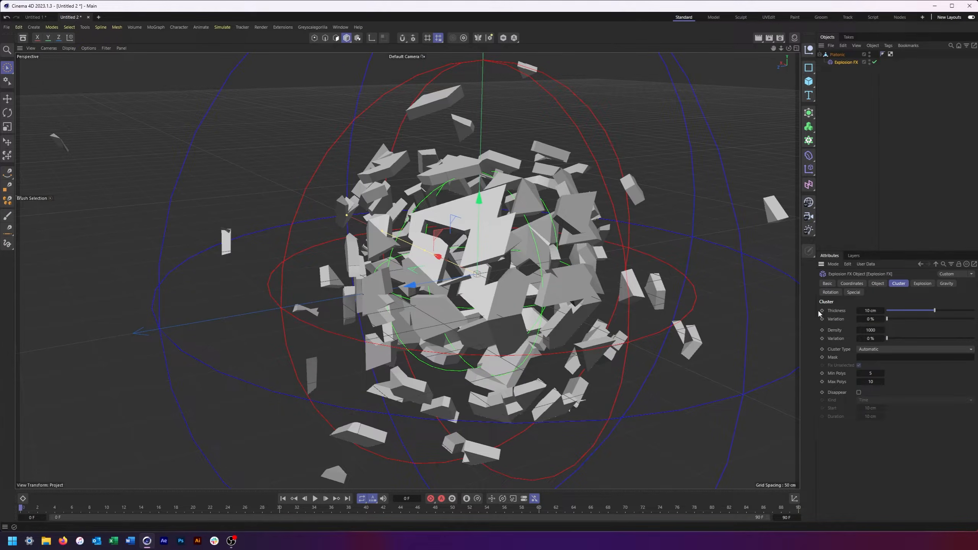
left_click_drag(931, 314, 924, 314)
left_click(808, 115)
left_click_drag(888, 318, 934, 334)
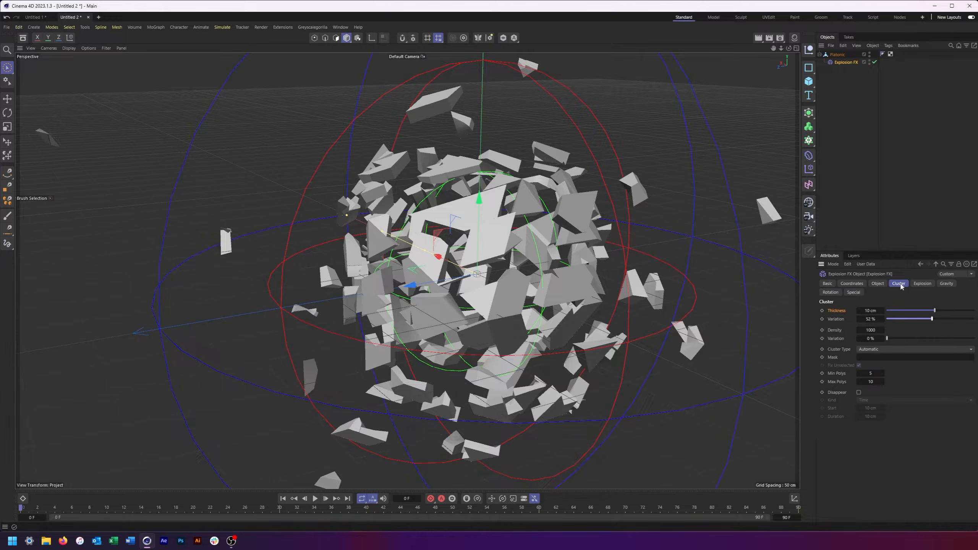
Set the Explosion FX time to 0 %
left_click(878, 284)
left_click_drag(872, 312, 869, 311)
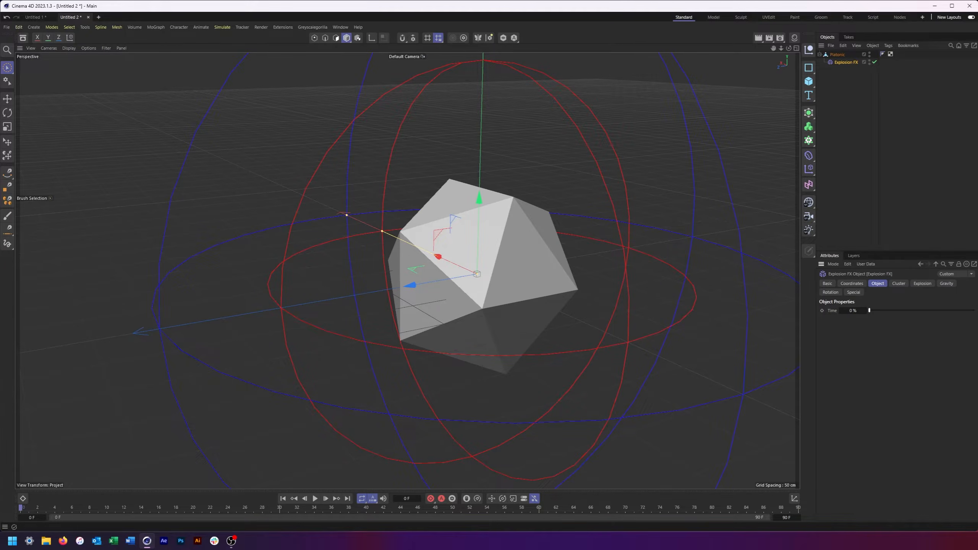
Try a negative cluster thickness of -4 cm, reset it to 10 cm and go back to the time setting
left_click(898, 284)
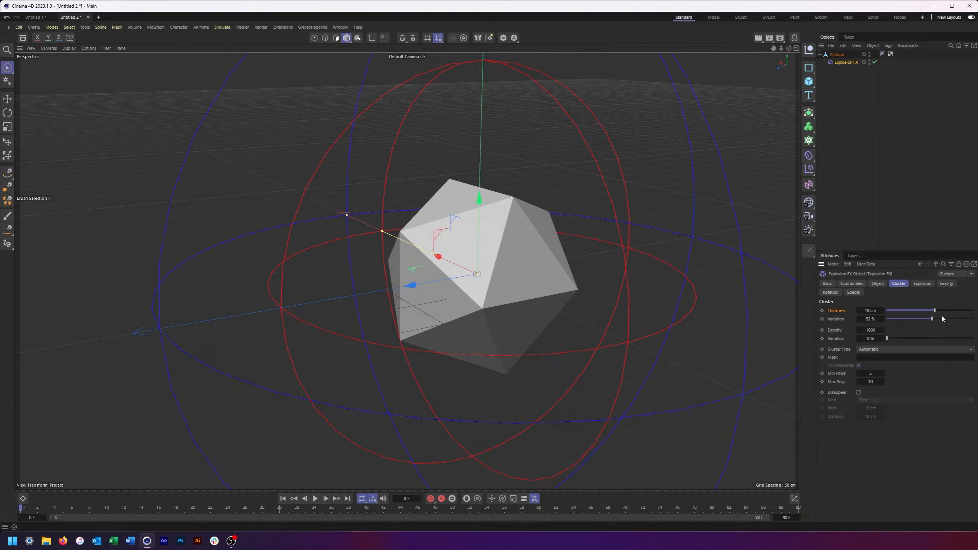
mouse_move(935, 310)
left_mouse_down()
mouse_move(954, 311)
mouse_move(919, 313)
mouse_move(936, 316)
mouse_move(928, 315)
left_mouse_up()
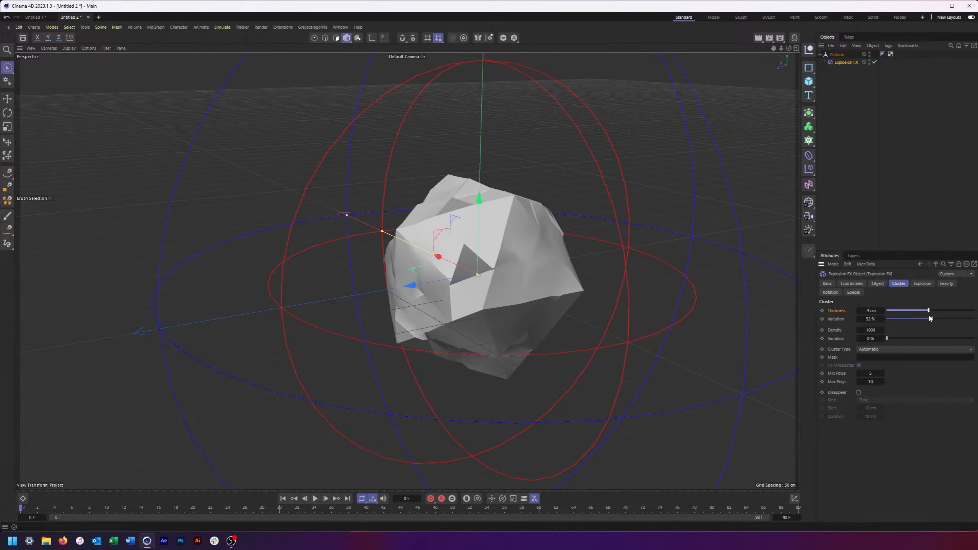
right_click(928, 315)
right_click(884, 310)
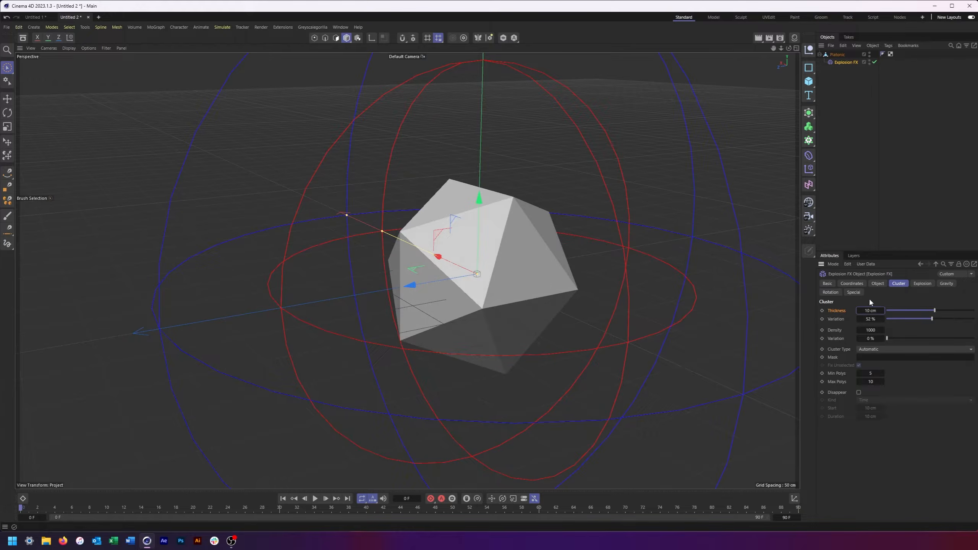
left_click(877, 284)
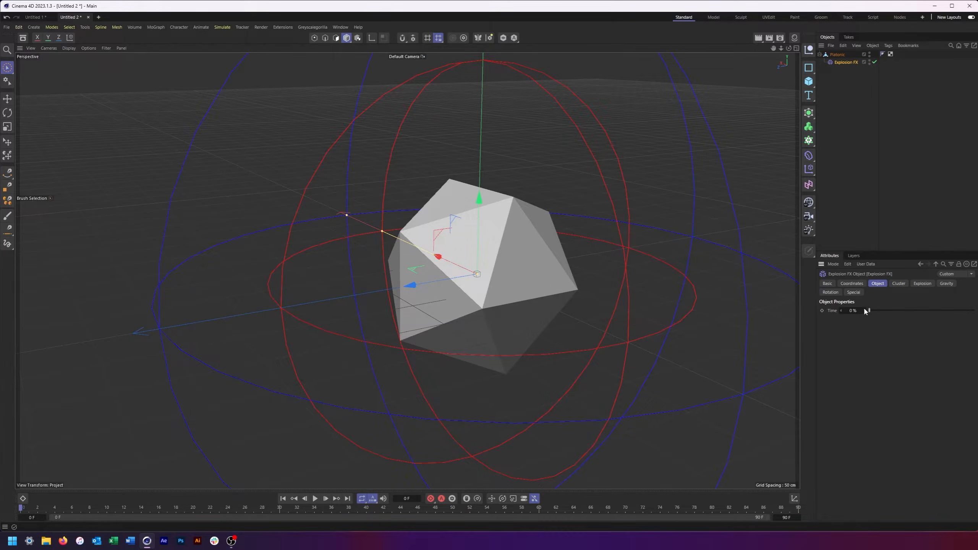
Set the Explosion FX time to 4 % and its cluster density variation to 50 %
left_click_drag(869, 310, 873, 310)
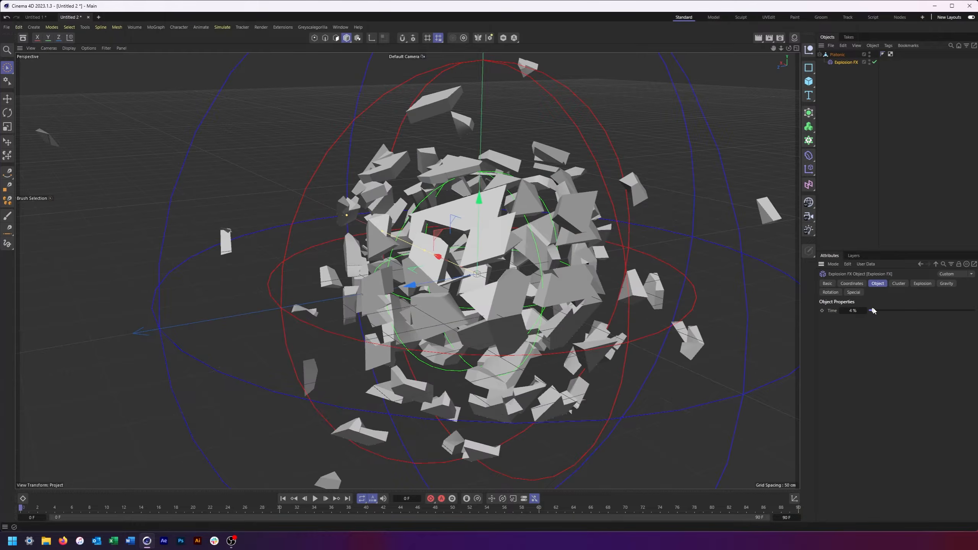
left_click(898, 284)
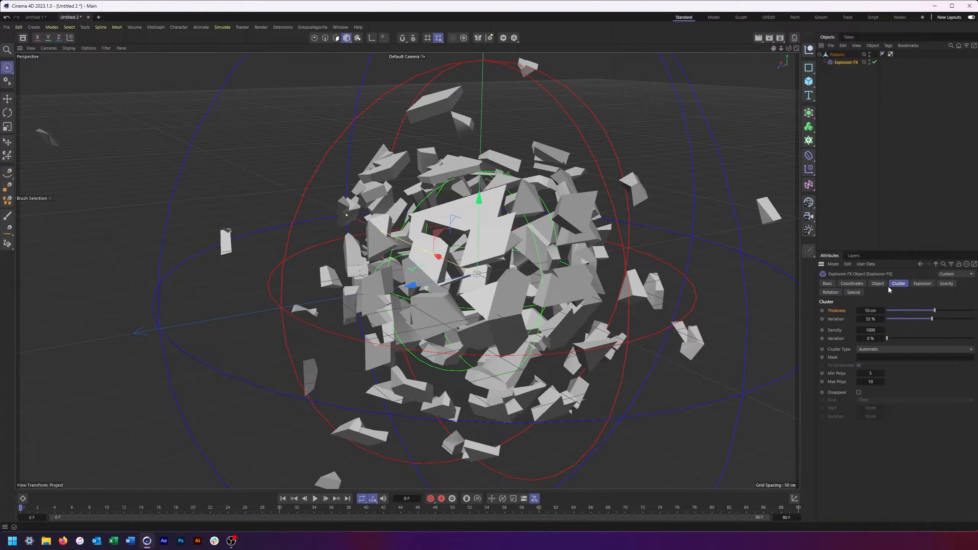
left_click_drag(883, 330, 931, 339)
right_click(882, 330)
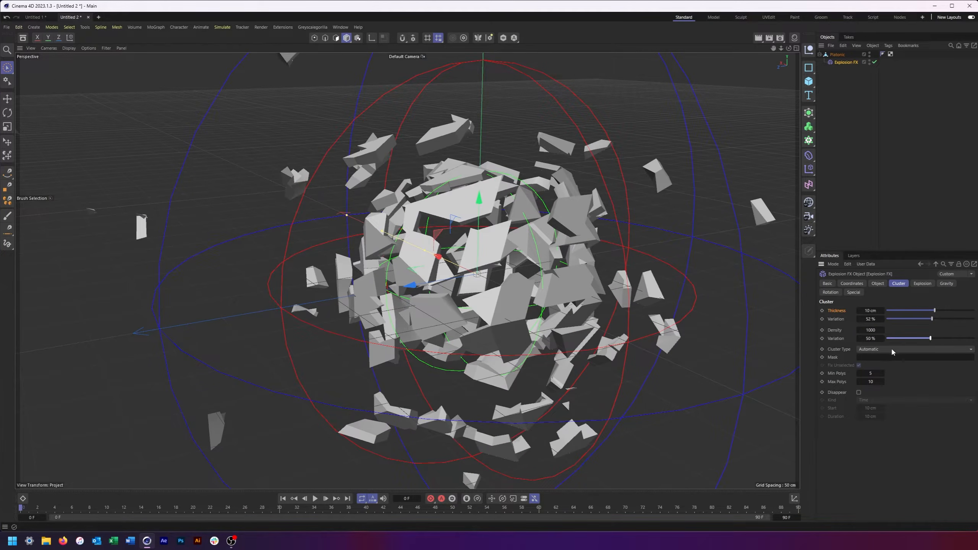
Compare the Polygons cluster type with Automatic, and set the cluster type to Use Selection Tags
left_click(873, 350)
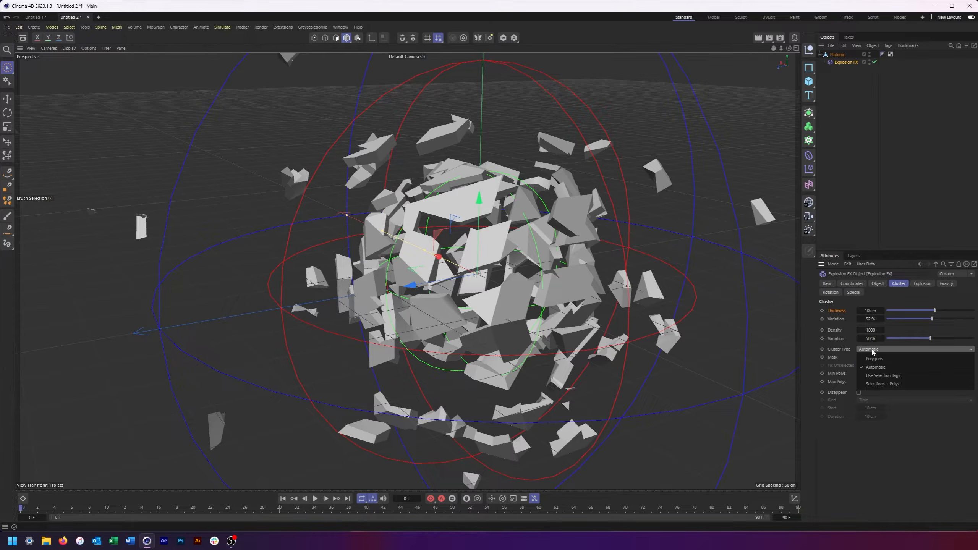
left_click(874, 359)
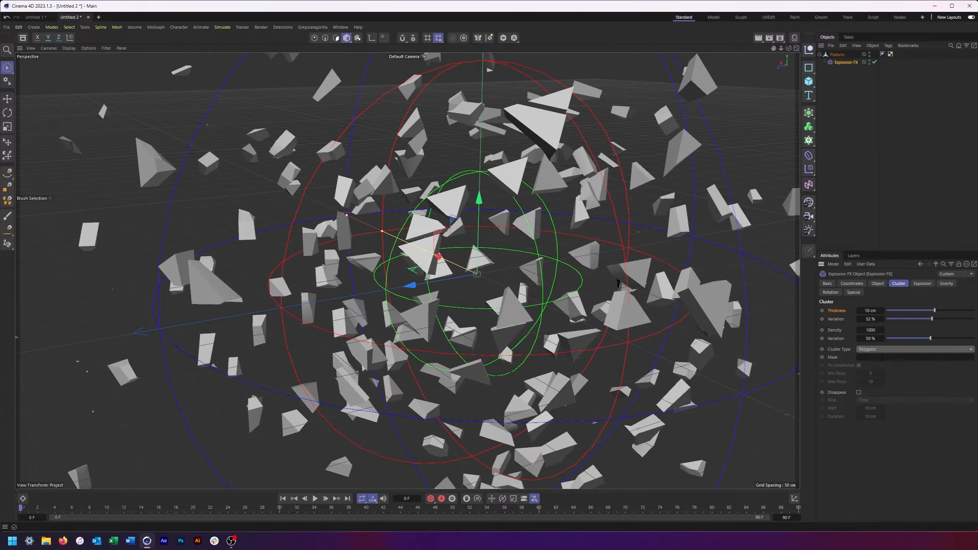
left_click(884, 350)
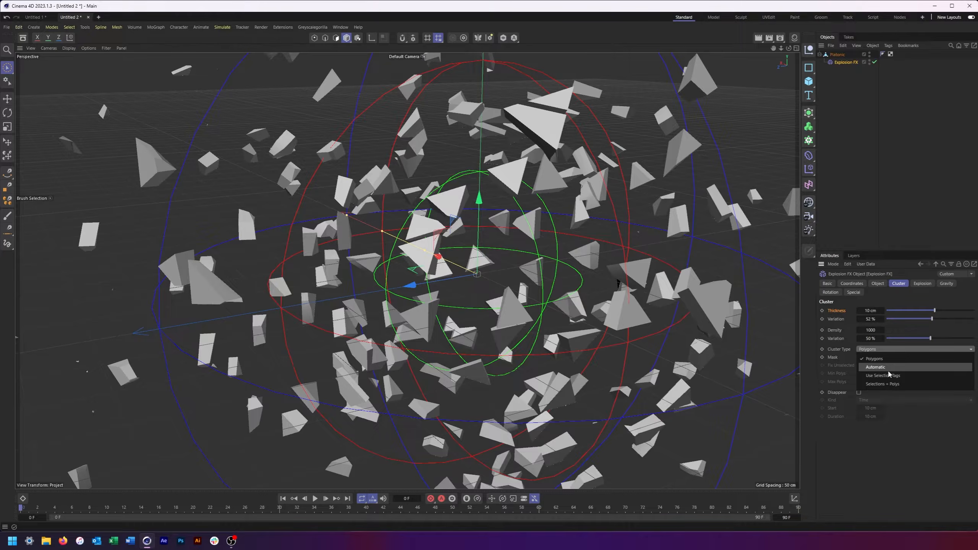
left_click(887, 366)
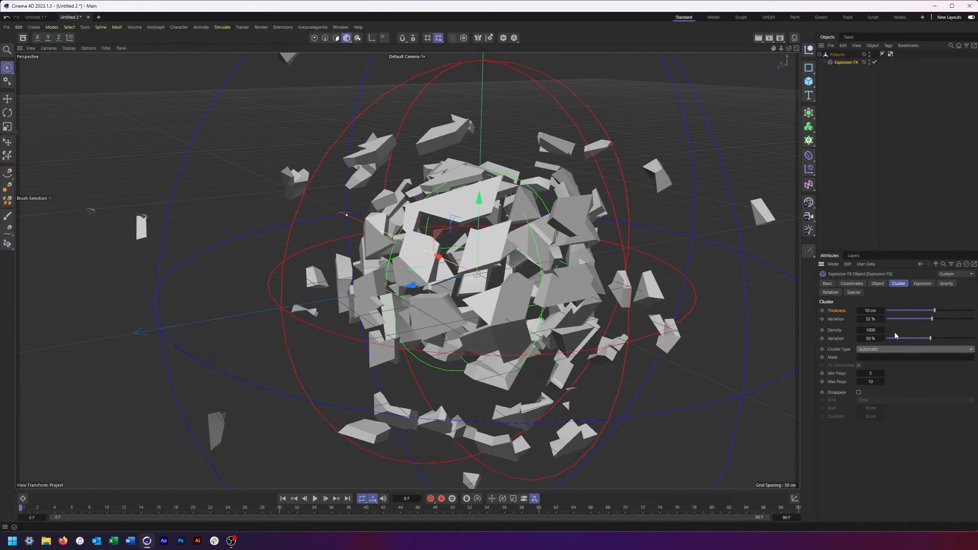
left_click(890, 349)
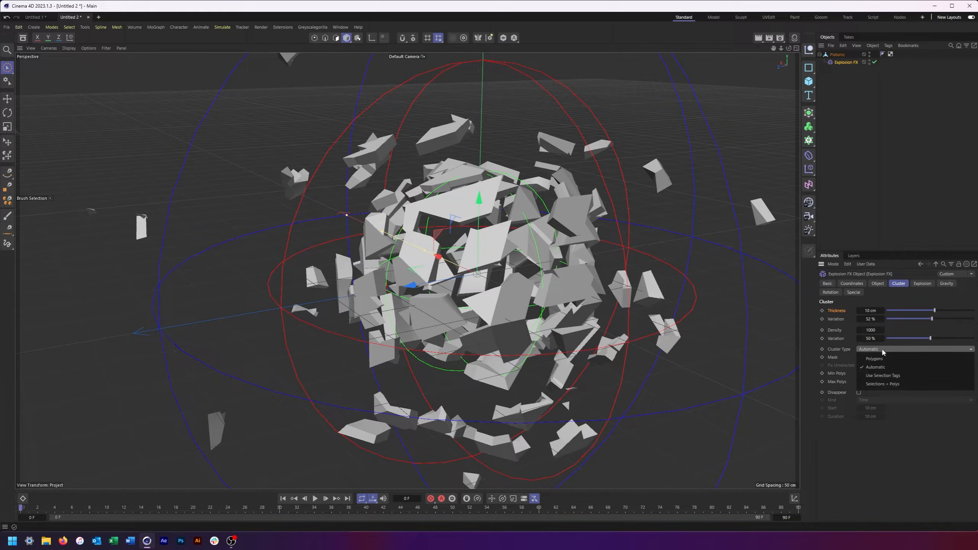
left_click(903, 376)
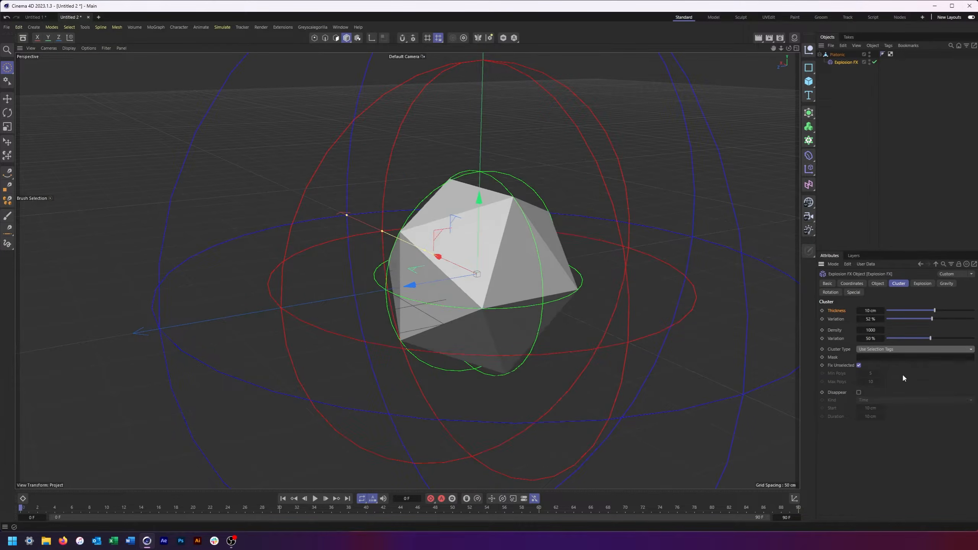
Rectangle-select the upper polygons of the Platonic in polygon mode and store them as a selection tag
left_click(833, 55)
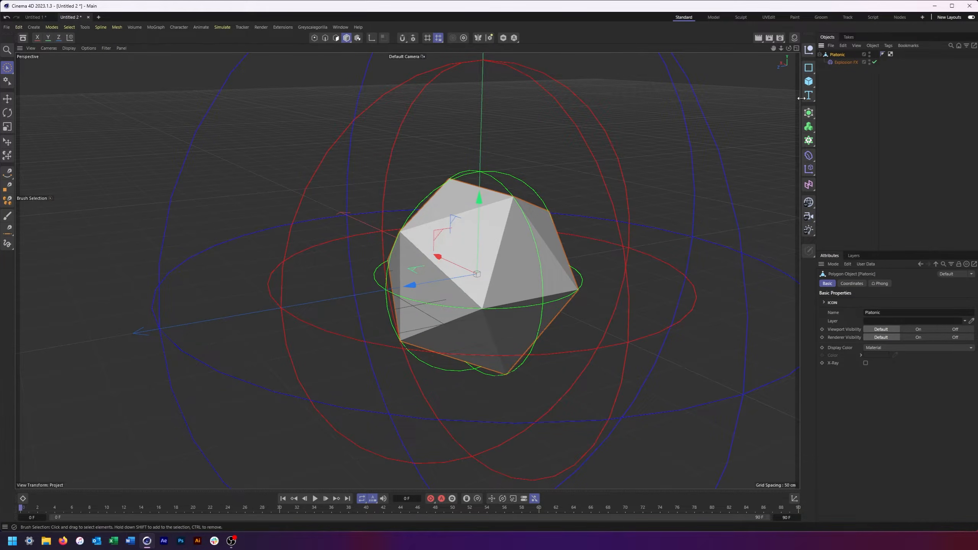
left_click(336, 37)
left_click(7, 68)
left_click(39, 99)
left_click_drag(619, 140, 352, 255)
left_click_drag(415, 225, 392, 232, "alt")
left_click(70, 27)
left_click(88, 287)
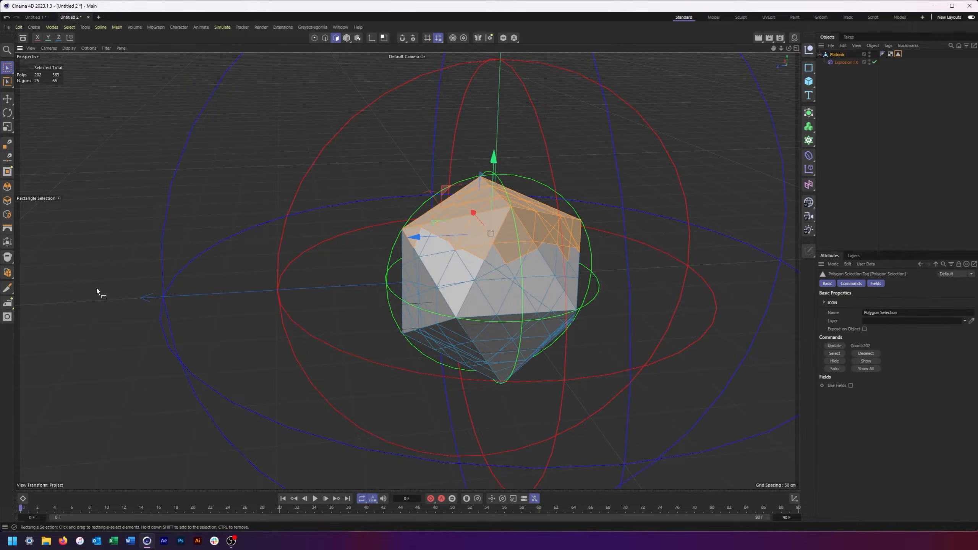
left_click(880, 285)
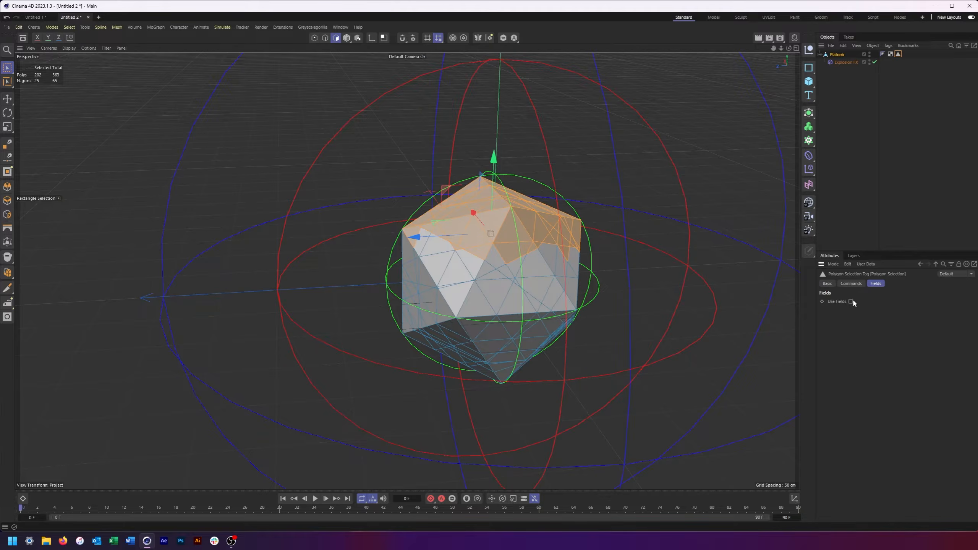
left_click_drag(493, 251, 574, 221, "alt")
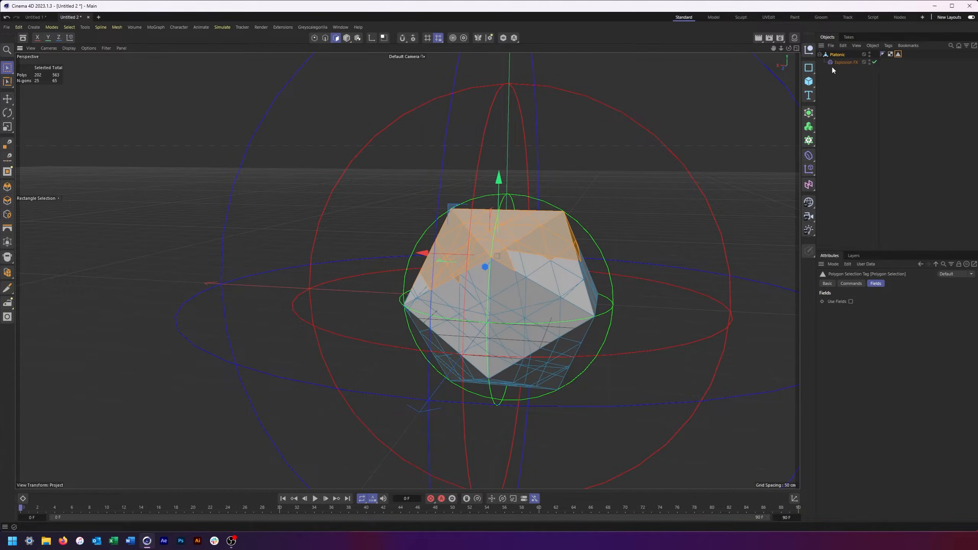
Assign the Polygon Selection tag as the Explosion FX cluster mask and raise the time to 12 % to inspect the separated parts
left_click(845, 62)
left_click_drag(898, 55, 874, 359)
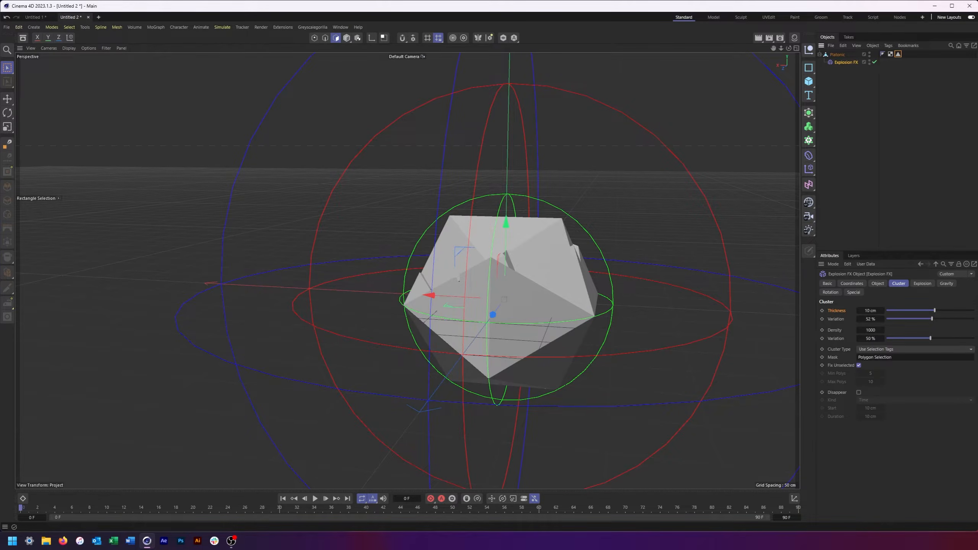
left_click(878, 284)
left_click_drag(872, 310, 873, 311)
left_click_drag(407, 271, 785, 323, "alt")
mouse_move(880, 310)
left_mouse_down()
mouse_move(867, 308)
mouse_move(880, 314)
left_mouse_up()
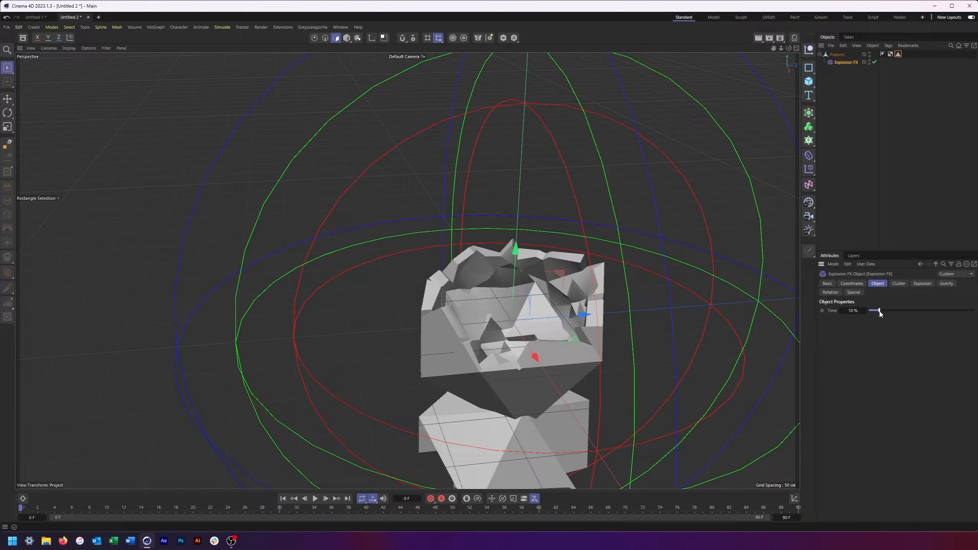
mouse_move(880, 313)
left_mouse_down()
mouse_move(869, 311)
mouse_move(881, 311)
left_mouse_up()
left_click_drag(500, 313, 473, 435, "alt")
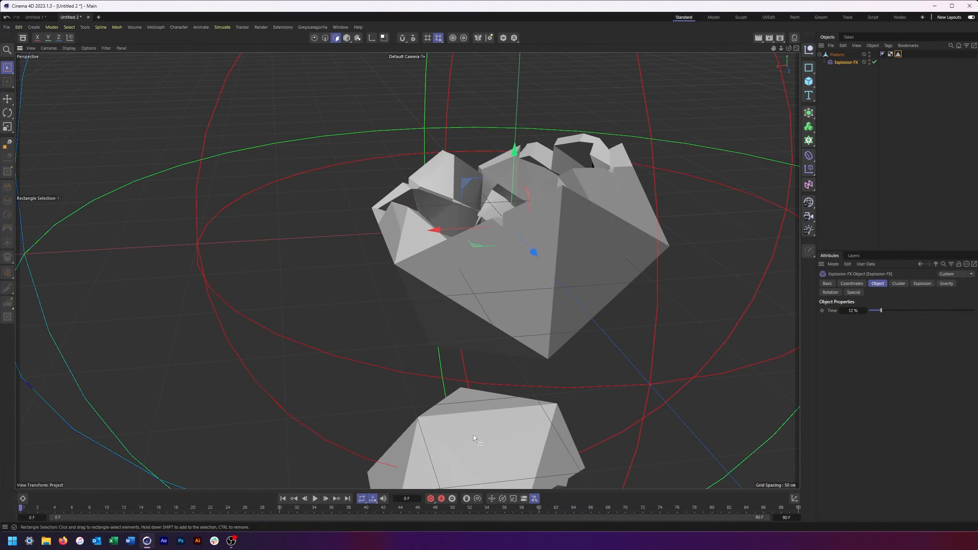
left_click_drag(599, 438, 602, 404, "alt")
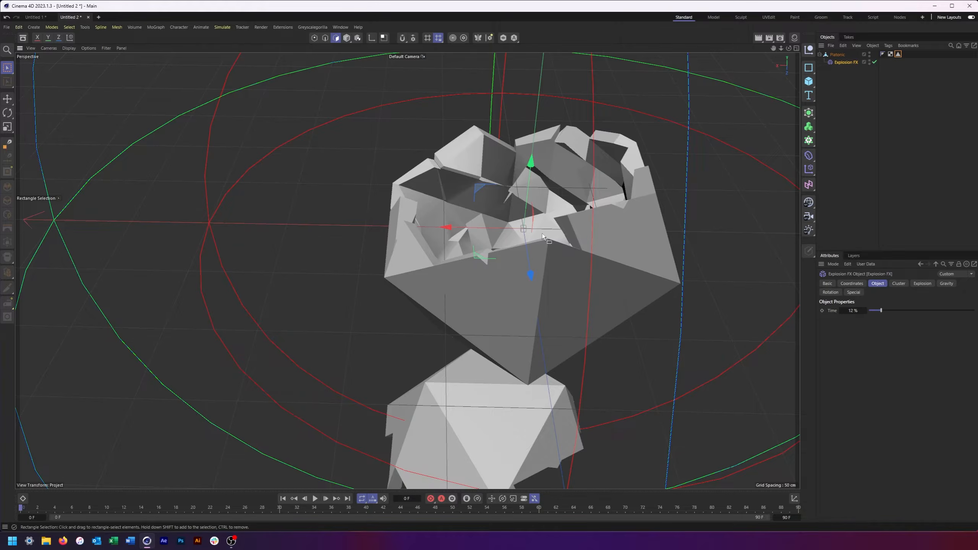
left_click_drag(497, 375, 535, 380, "alt")
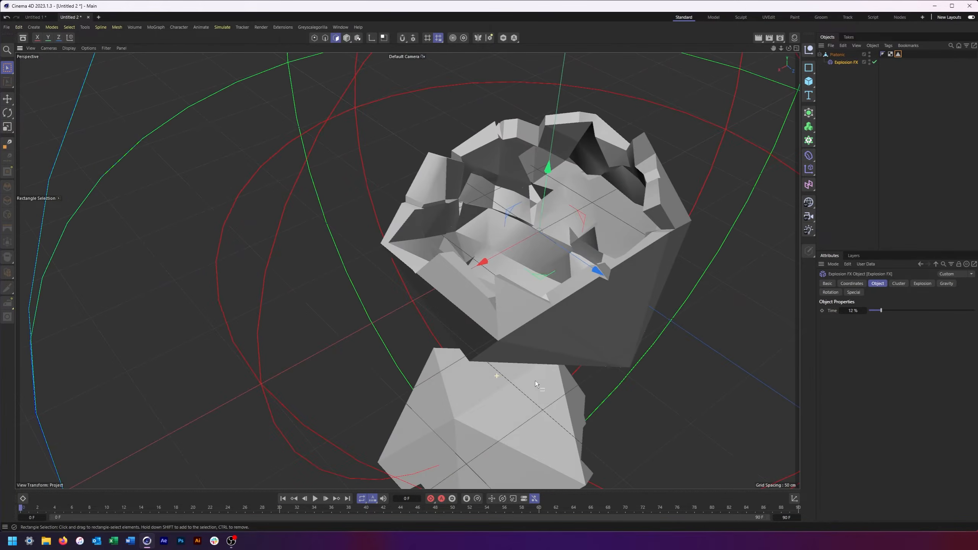
Delete the Platonic's polygon selection tag, try clearing the Explosion FX mask and undo the clearing
left_click(897, 55)
key("Delete")
left_click(849, 62)
left_click(898, 284)
left_click_drag(897, 357, 833, 357)
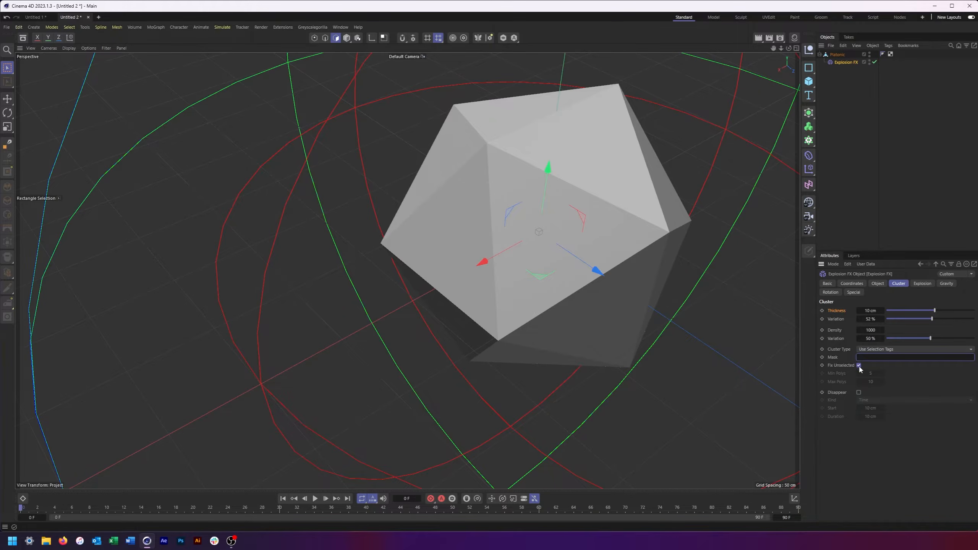
left_click(712, 329)
key("ctrl+z")
Toggle Fix Unselected off and on without the selection tag, and undo until the deleted tag is restored
left_click(859, 366)
scroll(542, 343, "down", 3)
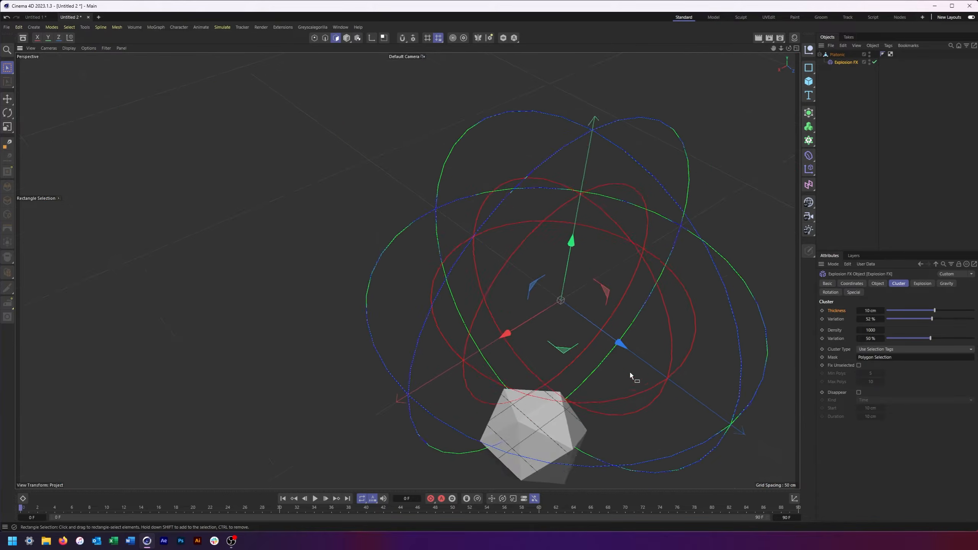
left_click(859, 365)
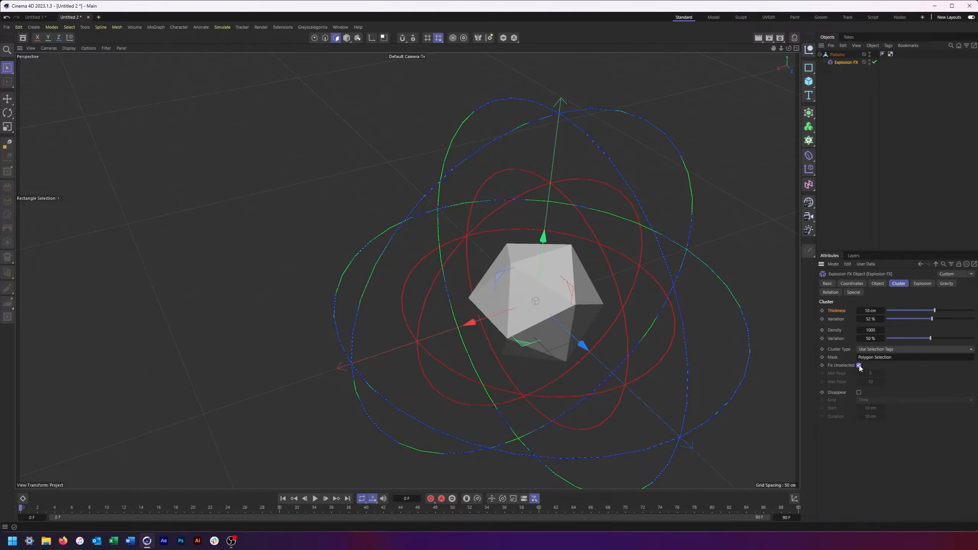
left_click_drag(598, 342, 597, 306, "alt")
key("ctrl+z")
key("ctrl+z")
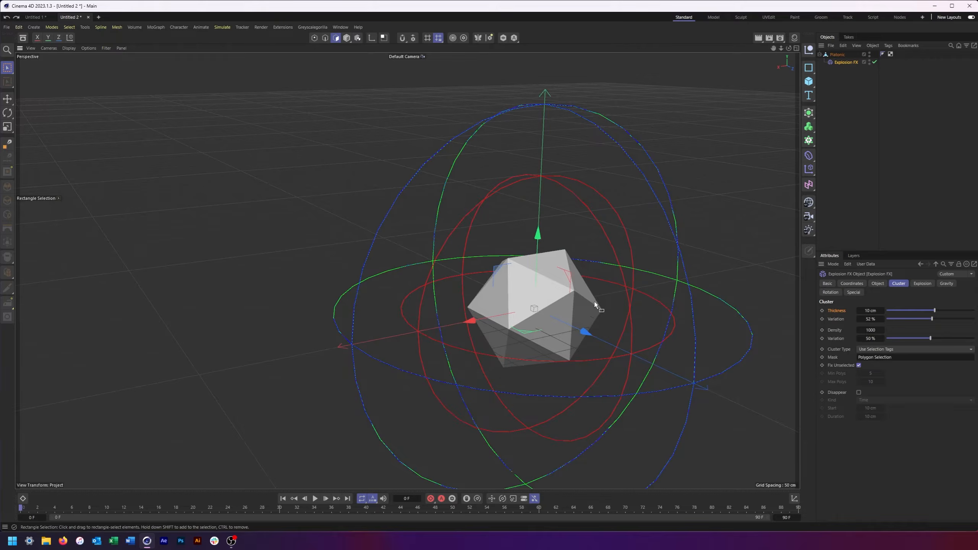
key("ctrl+z")
left_click_drag(592, 339, 587, 356, "alt")
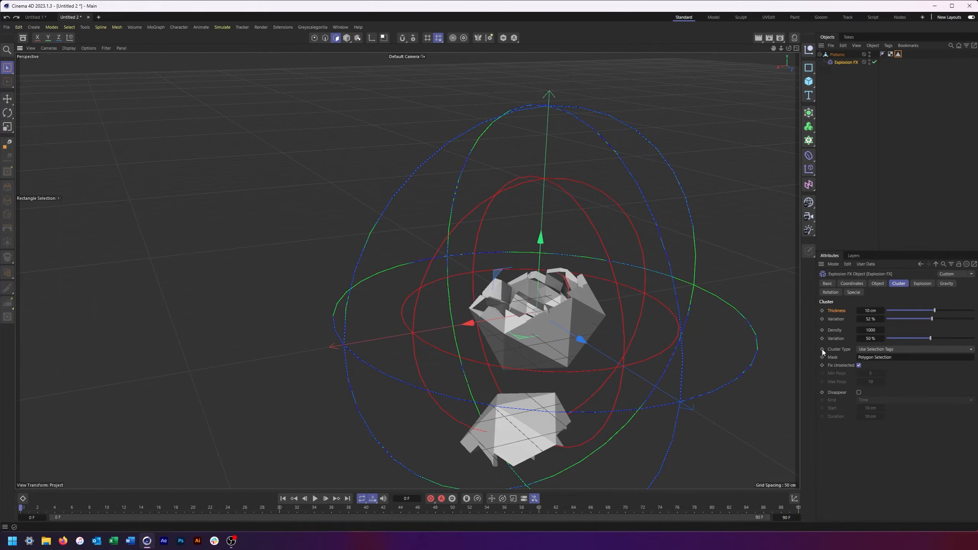
Turn Fix Unselected off, inspect both parts of the Platonic, and turn it back on
left_click(859, 365)
left_click_drag(780, 377, 507, 311, "alt")
left_click_drag(564, 379, 531, 356, "alt")
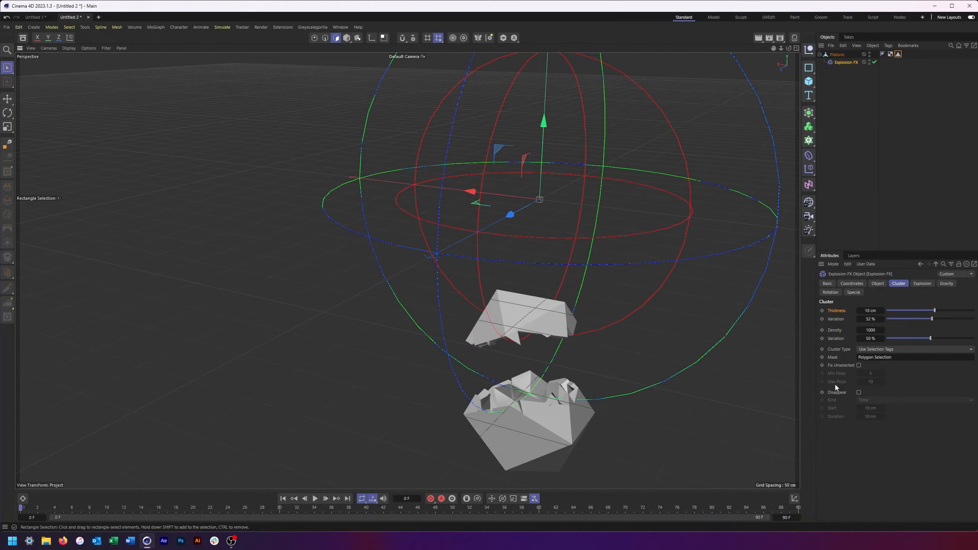
left_click(859, 364)
left_click_drag(535, 276, 548, 299, "alt")
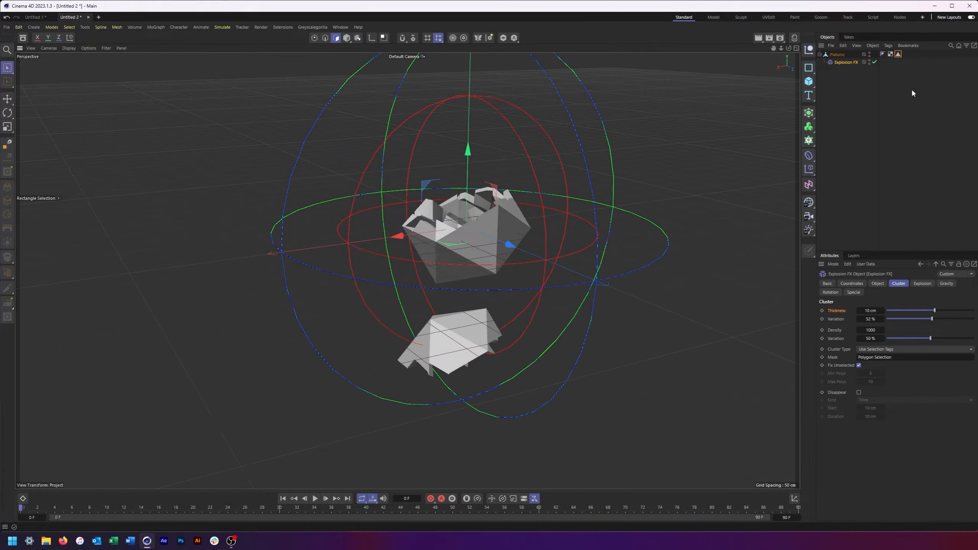
Try the Selections + Polys cluster type and return the Explosion FX time to 0 %
left_click(916, 349)
left_click(911, 384)
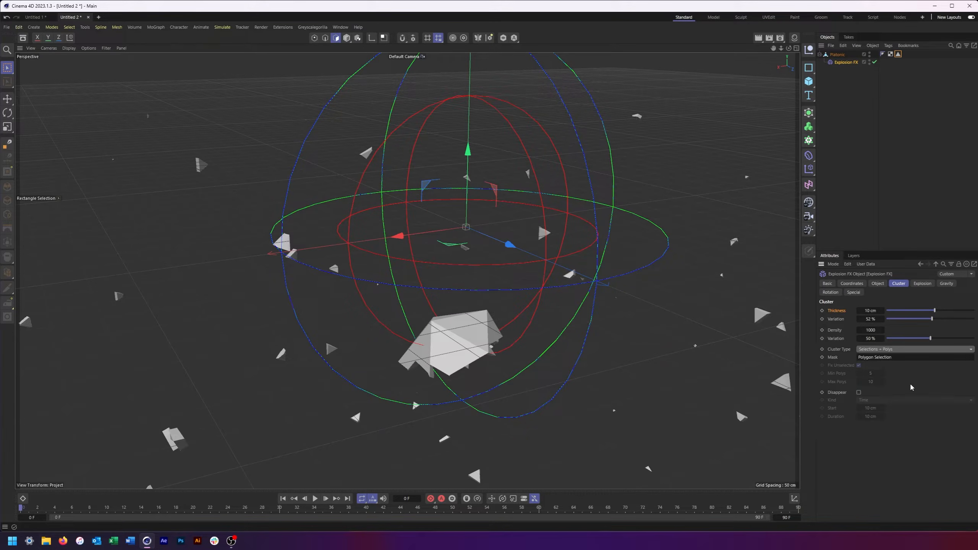
left_click(878, 283)
left_click_drag(900, 314, 868, 314)
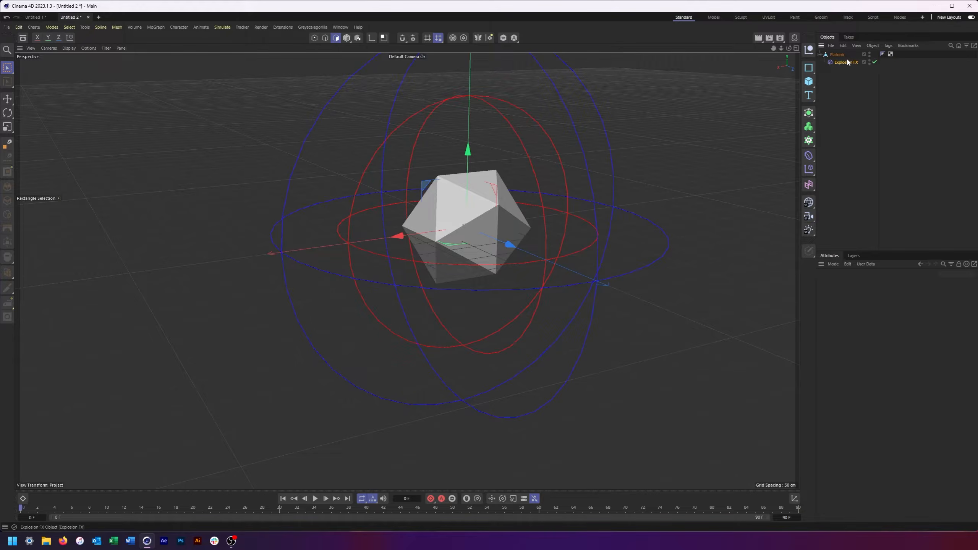
Remove the Platonic's polygon selection tag and set the Explosion FX cluster type to Automatic
left_click(885, 55)
left_click(847, 61)
left_click(898, 284)
left_click(897, 349)
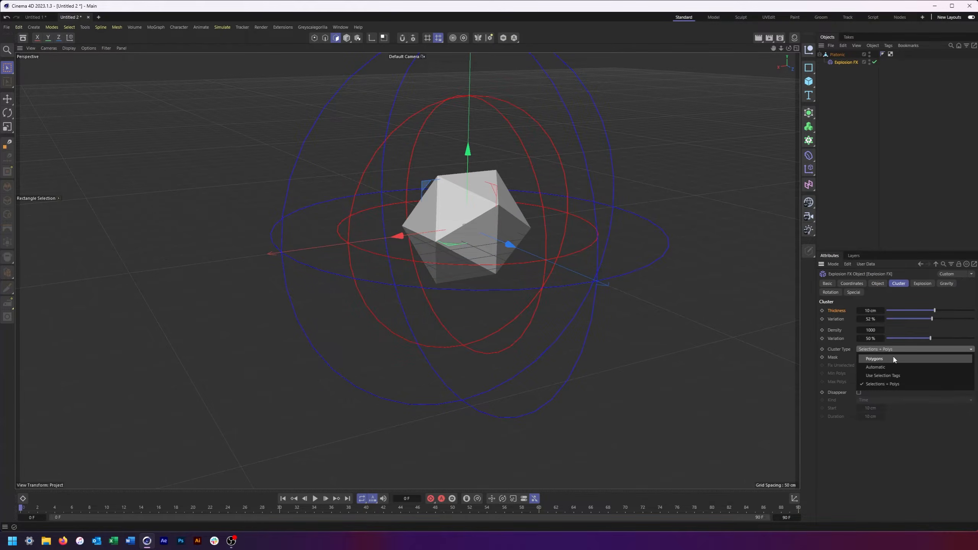
left_click(874, 357)
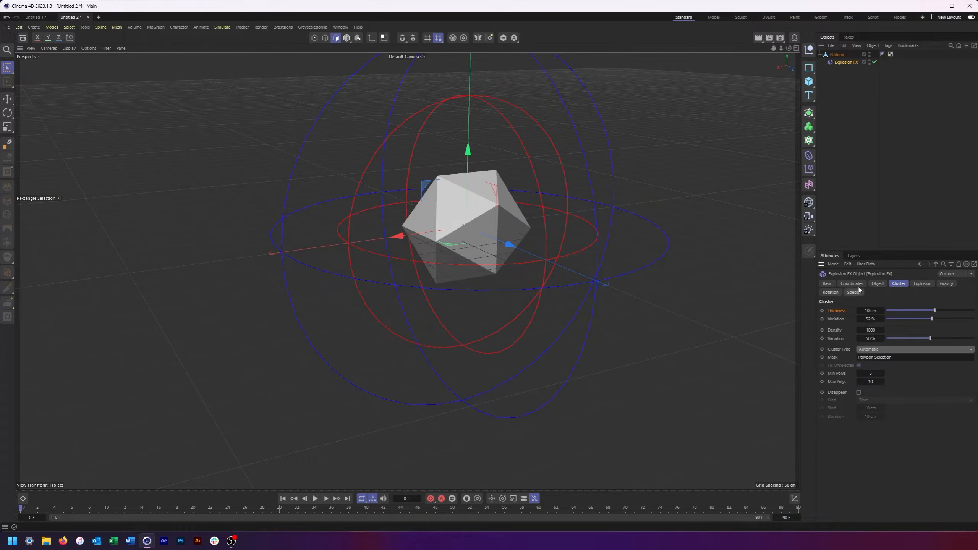
Advance the Explosion FX time slightly to spread the fragments and return to the cluster settings
left_click(876, 285)
left_click_drag(871, 312, 873, 310)
left_click(898, 284)
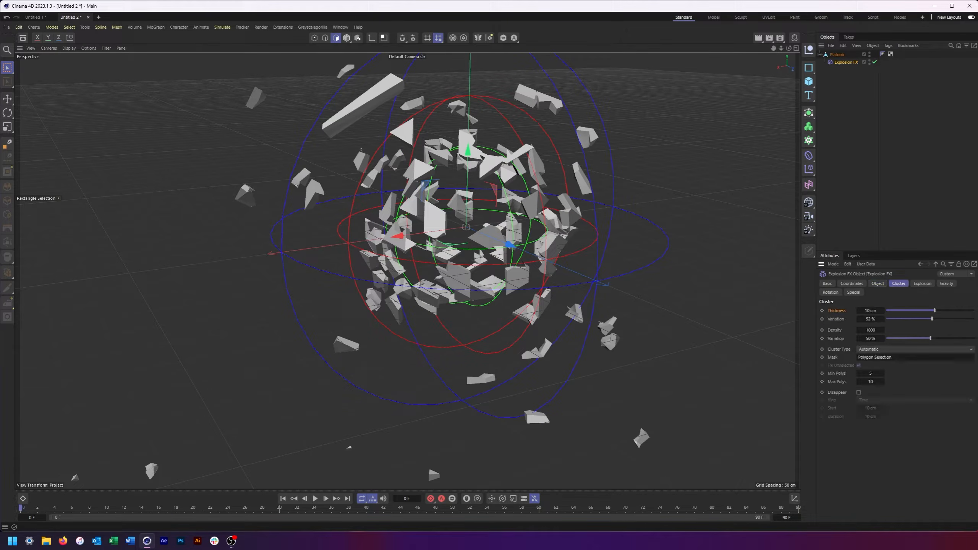
Try a Min Polys value of 1 and a Max Polys value of 13 for the clusters
left_click(859, 373)
left_click(859, 373)
left_click(859, 373)
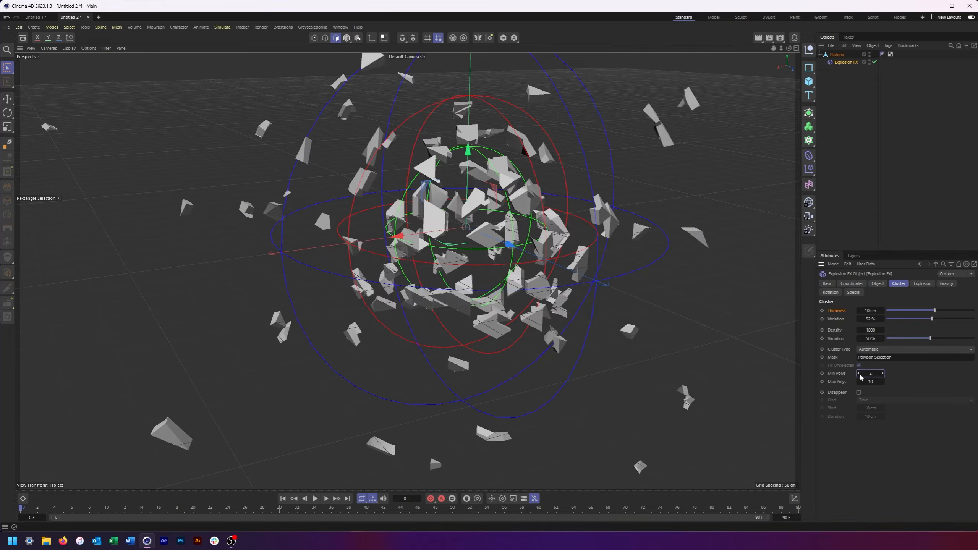
left_click(859, 373)
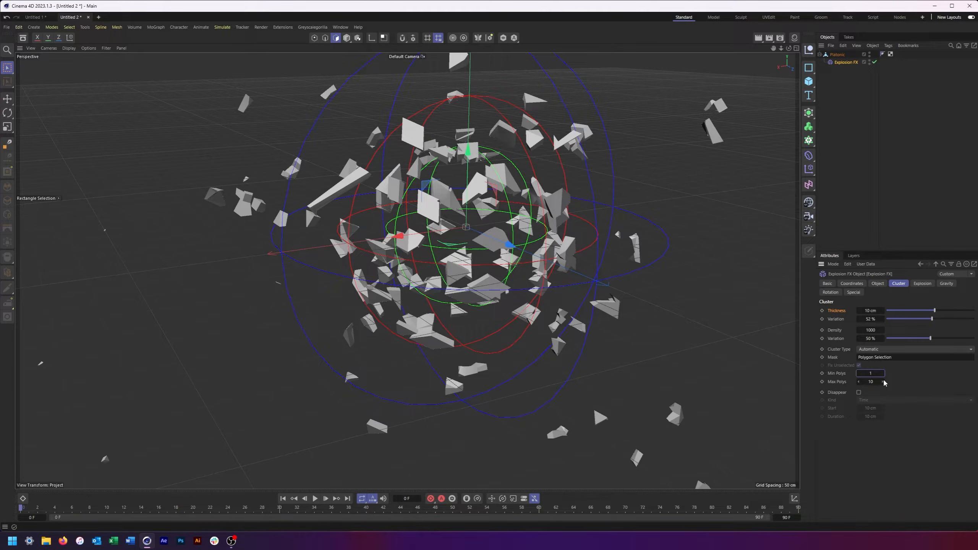
left_click(883, 381)
left_click(882, 382)
left_click(882, 381)
mouse_move(520, 316)
left_mouse_down("alt")
mouse_move(550, 311)
mouse_move(543, 282)
mouse_move(498, 313)
mouse_move(512, 319)
left_mouse_up("alt")
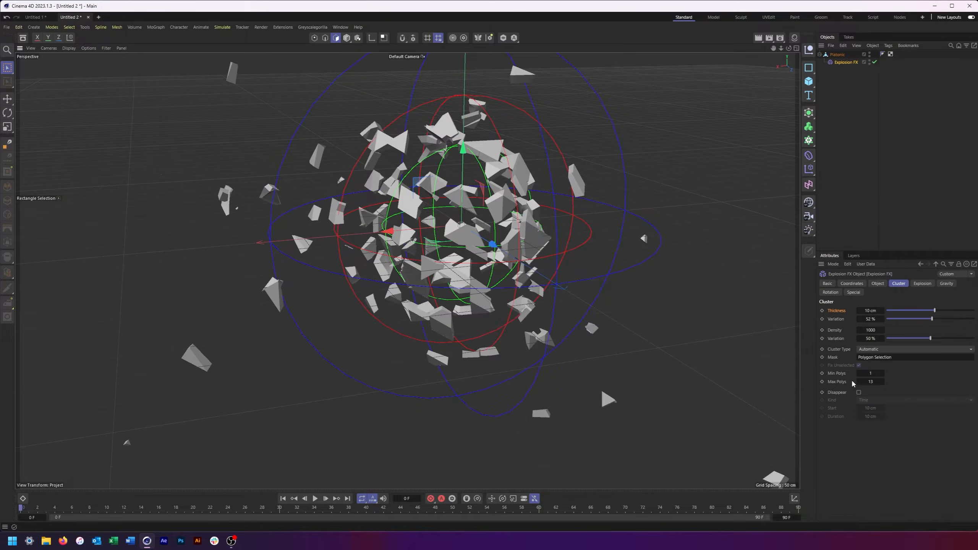
Undo the cluster polygon limit changes and restore Min Polys to 5 and Max Polys to 10
mouse_move(859, 382)
left_mouse_down()
mouse_move(839, 381)
mouse_move(862, 381)
left_mouse_up()
key("ctrl+z")
key("ctrl+z")
key("ctrl+z")
key("ctrl+z")
key("ctrl+z")
key("ctrl+z")
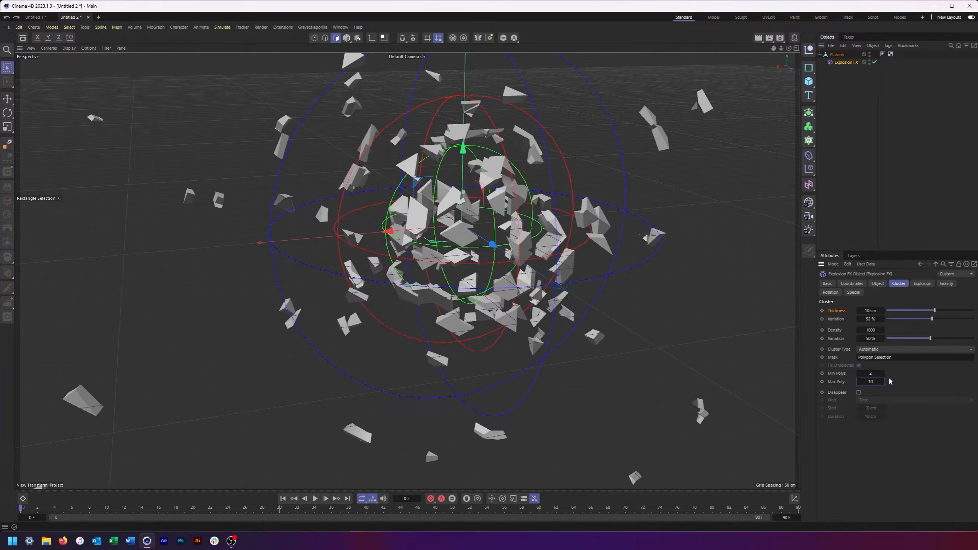
left_click(881, 373)
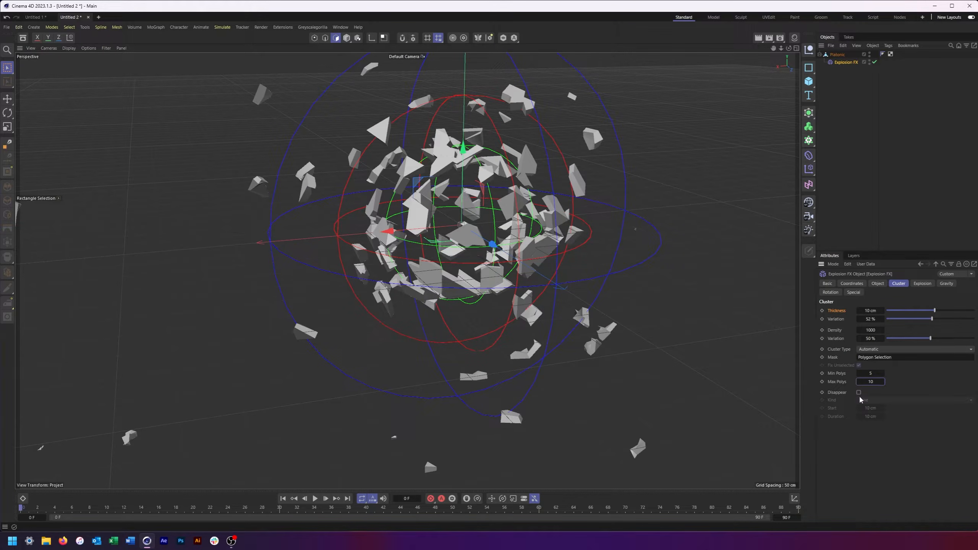
Lower the Explosion FX time to 4% to pull the fragments closer together and return to the cluster settings
left_click_drag(604, 347, 565, 336, "alt")
right_click_drag(565, 337, 546, 346, "alt")
middle_click_drag(545, 345, 547, 354, "alt")
left_click_drag(605, 385, 588, 378, "alt")
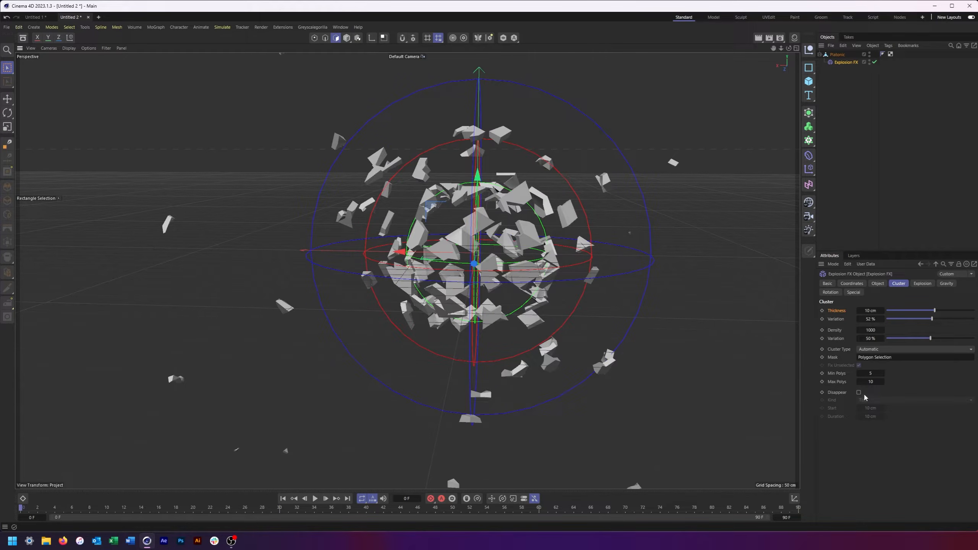
left_click(878, 283)
mouse_move(872, 311)
left_mouse_down()
mouse_move(888, 311)
mouse_move(864, 312)
mouse_move(906, 313)
mouse_move(874, 316)
left_mouse_up()
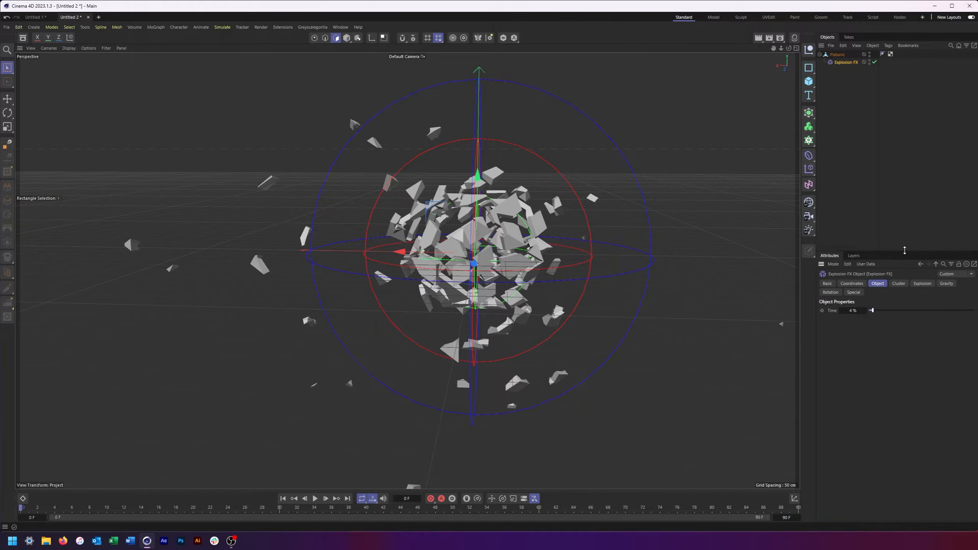
left_click(899, 284)
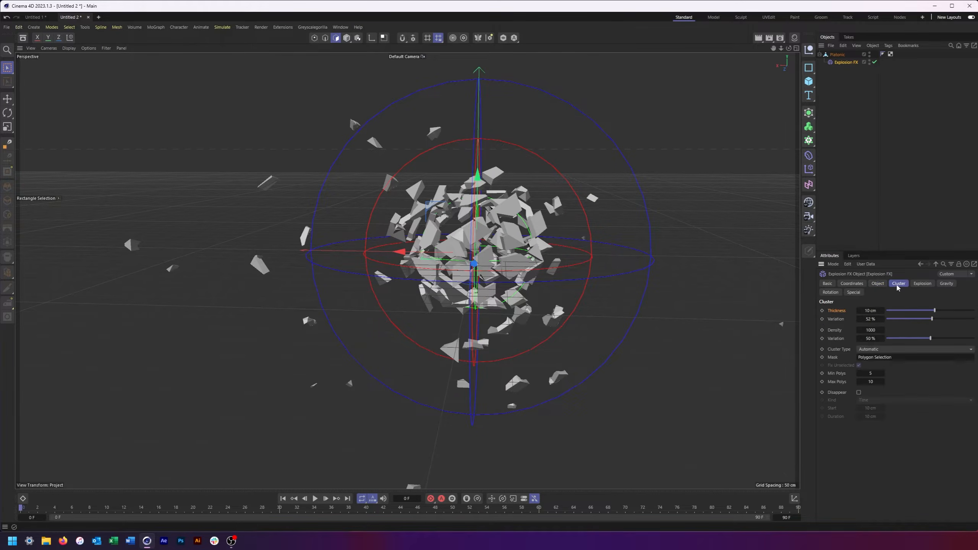
Enable Disappear for the clusters with the Time kind and advance the Explosion FX time to spread the fragments
left_click(859, 393)
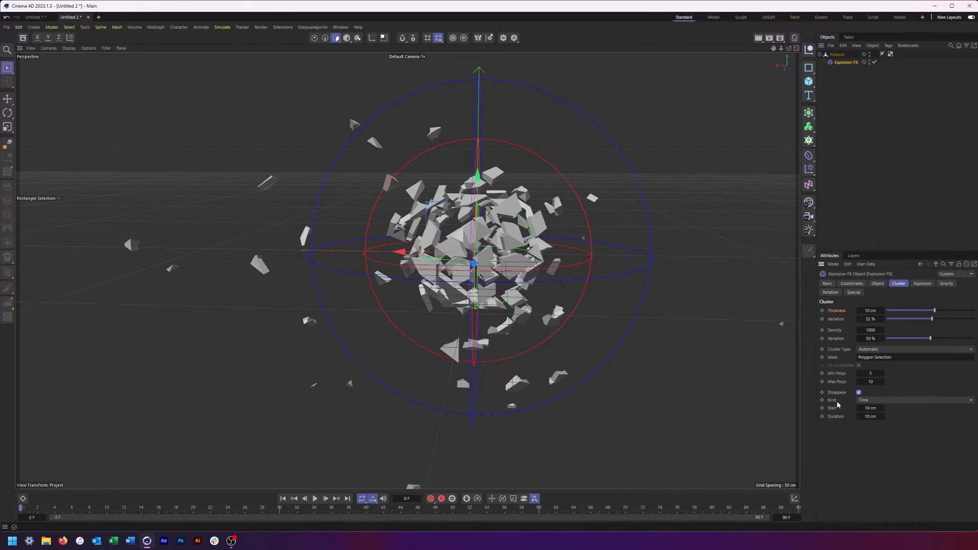
left_click(866, 402)
left_click(882, 418)
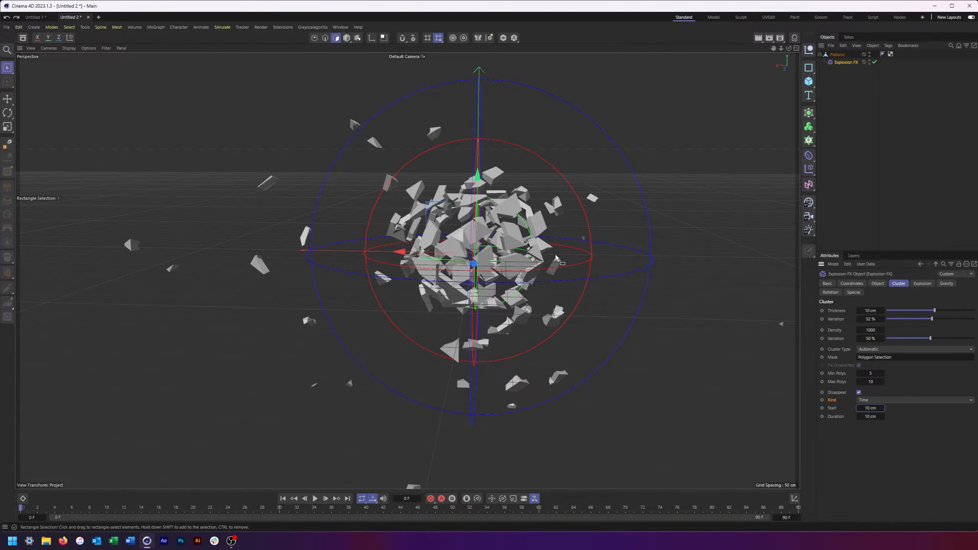
middle_click_drag(548, 259, 539, 259, "alt")
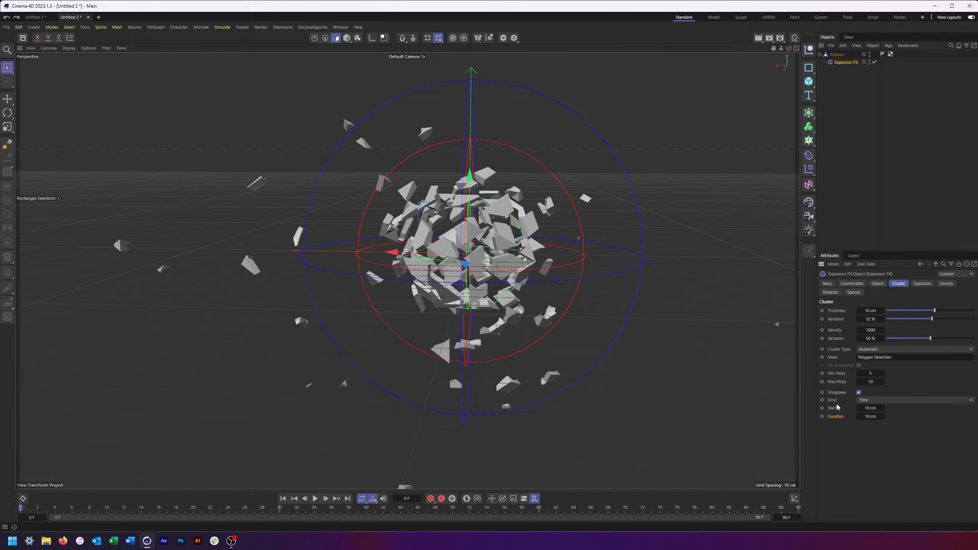
left_click(877, 283)
mouse_move(875, 312)
left_mouse_down()
mouse_move(898, 310)
mouse_move(875, 311)
left_mouse_up()
left_click(898, 284)
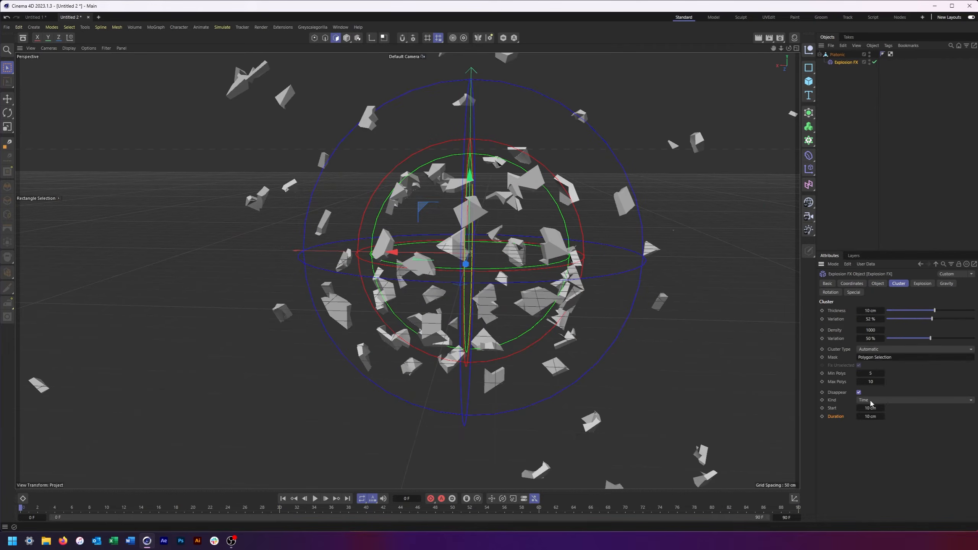
Try Distance as the clusters' disappear kind and switch it back to Time
left_click(872, 402)
left_click(875, 418)
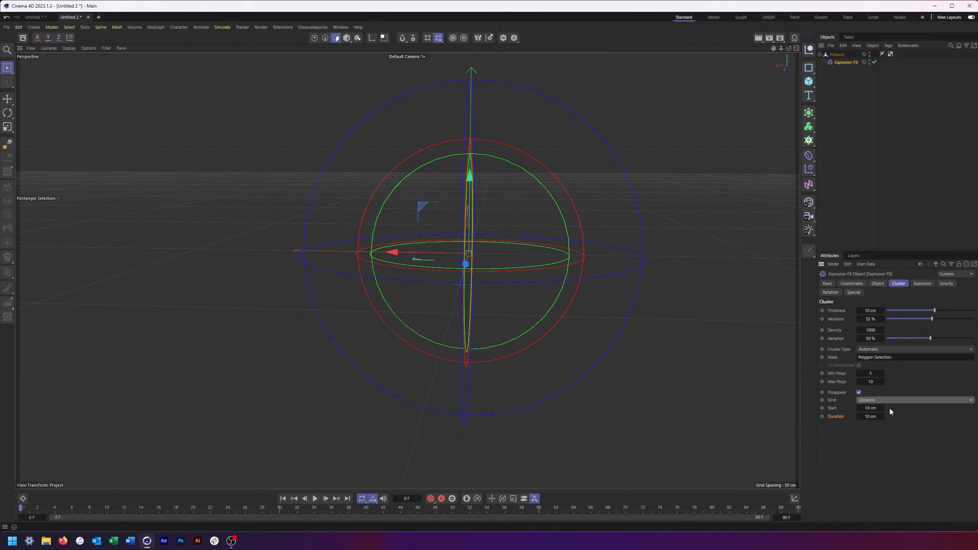
left_click(884, 402)
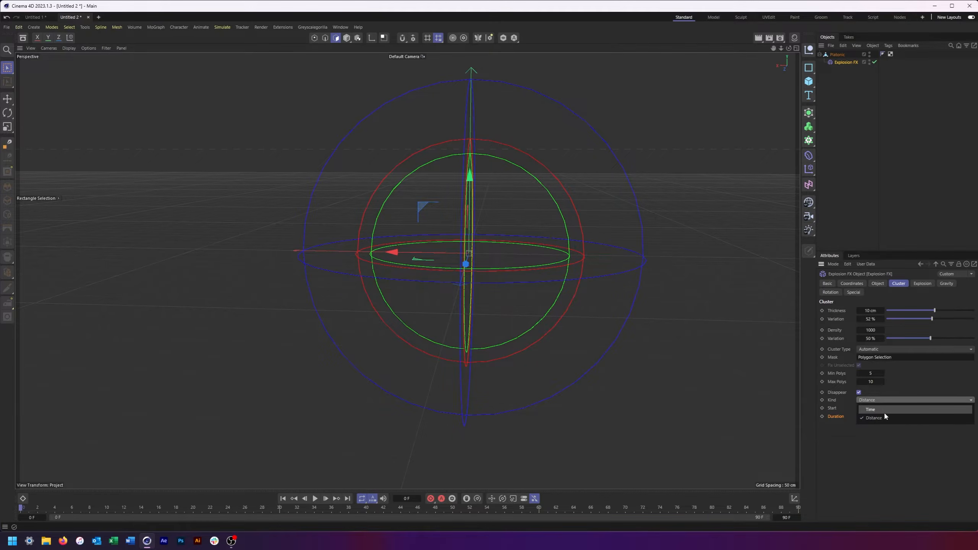
left_click(884, 411)
Try a Decay of 11% on the Explosion FX explosion strength
left_click(922, 284)
left_click_drag(595, 248, 608, 302, "alt")
middle_click_drag(529, 308, 614, 314, "alt")
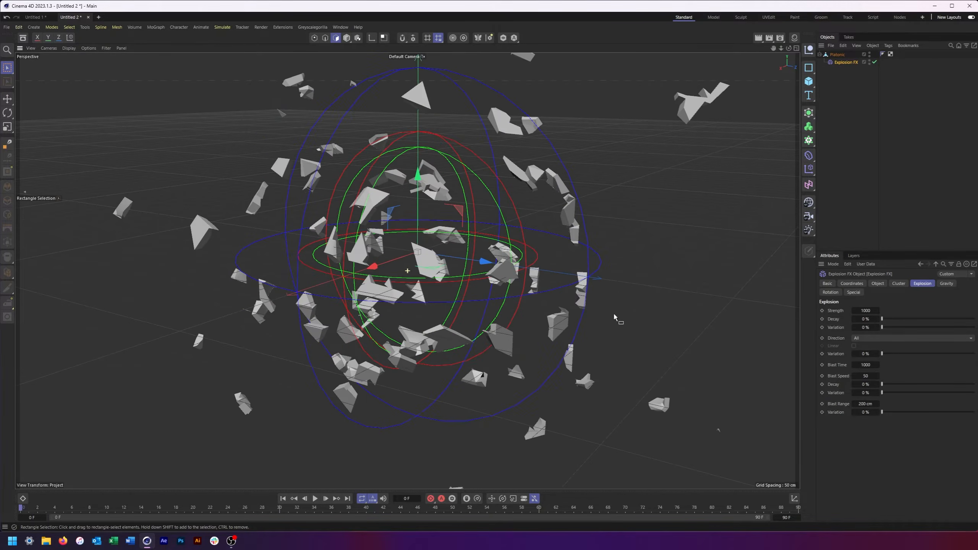
left_click_drag(513, 309, 505, 308, "alt")
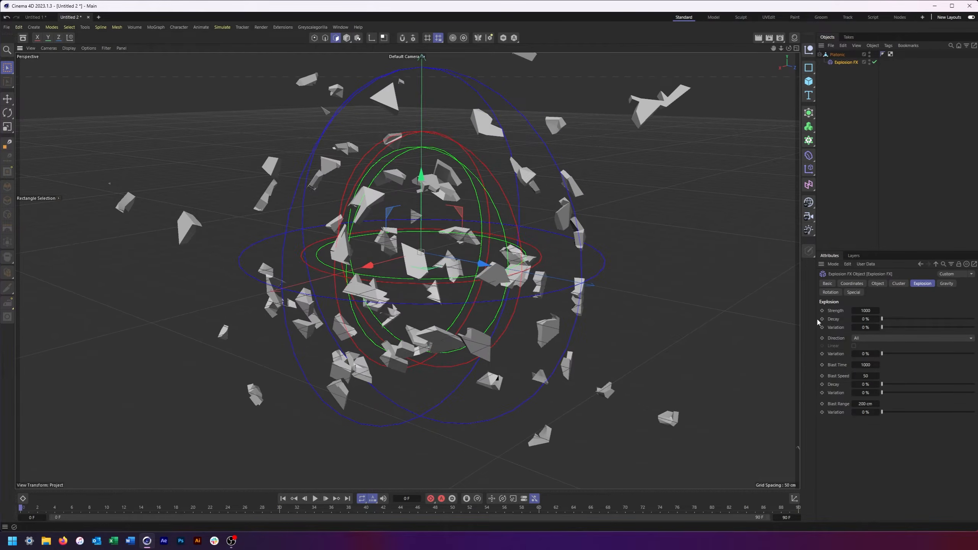
mouse_move(878, 311)
left_mouse_down()
mouse_move(821, 313)
mouse_move(886, 327)
mouse_move(886, 319)
mouse_move(974, 319)
mouse_move(891, 323)
left_mouse_up()
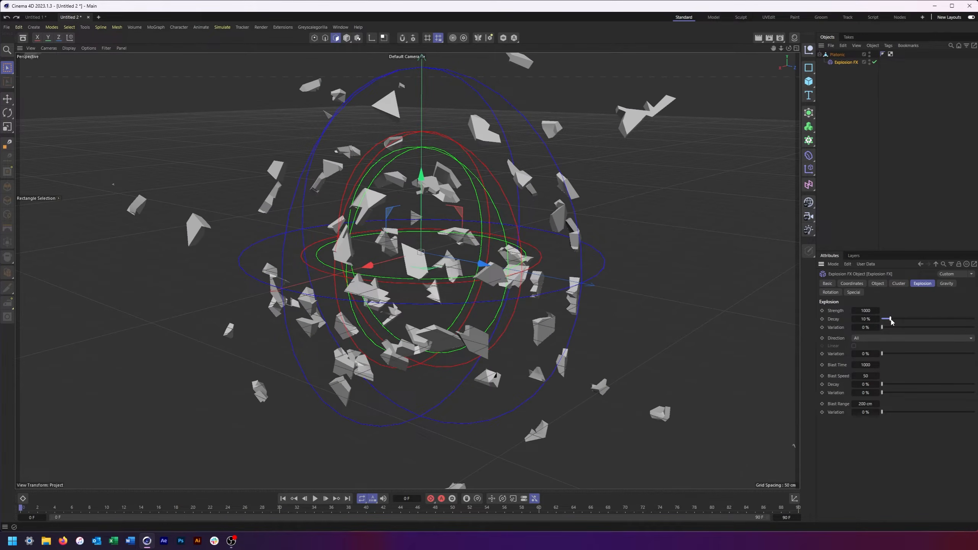
left_click_drag(892, 322, 893, 320)
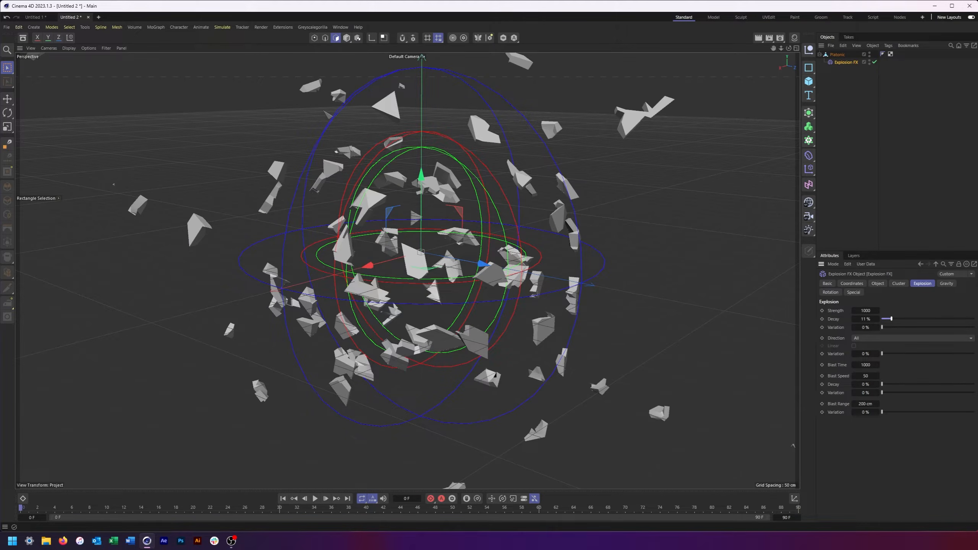
Set the explosion strength's Decay to 4% and Variation to 15%, and reduce the Explosion FX time to 6%
mouse_move(882, 328)
left_mouse_down()
mouse_move(896, 327)
mouse_move(874, 312)
left_mouse_up()
left_click(877, 283)
left_click(919, 284)
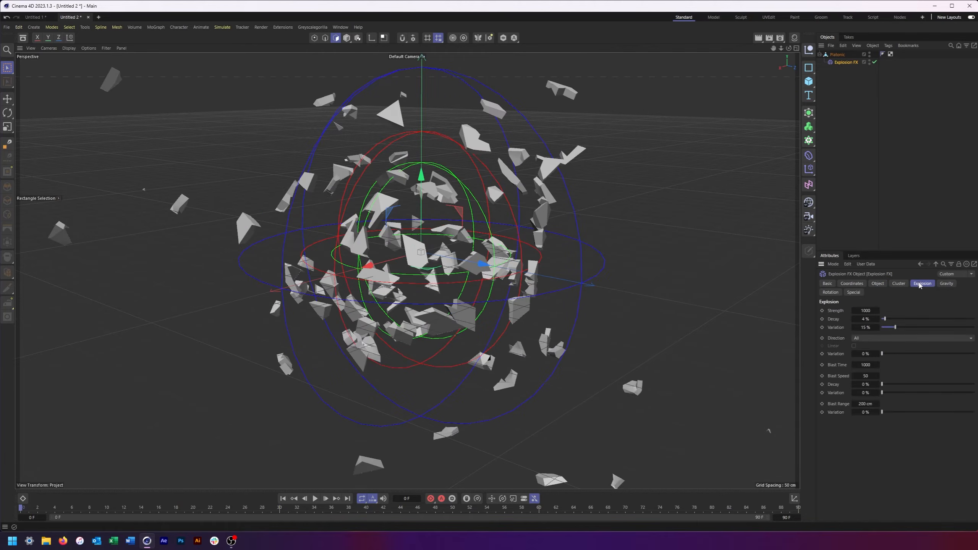
Review the explosion direction options, set the direction Variation to 15%, and advance the time to spread the fragments
left_click(868, 338)
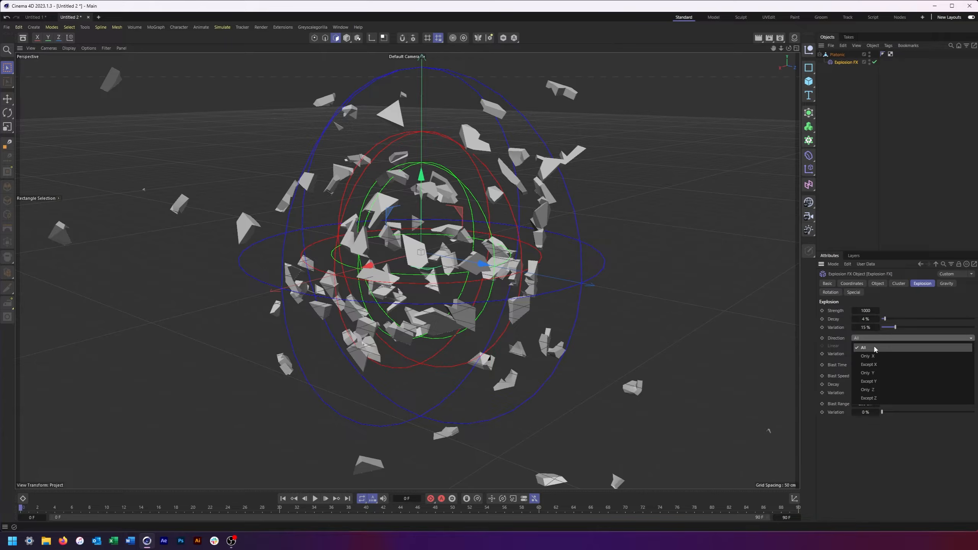
left_click(841, 336)
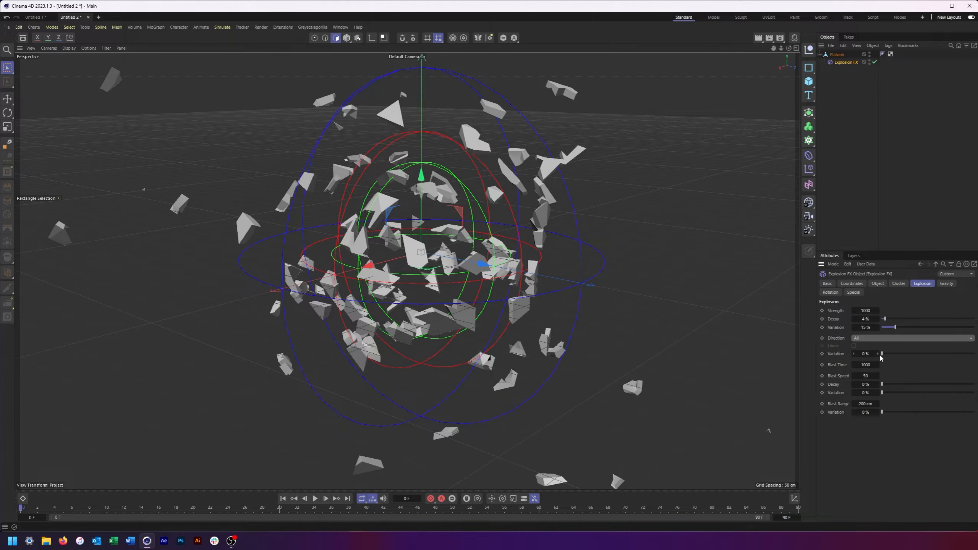
mouse_move(882, 354)
left_mouse_down()
mouse_move(923, 358)
mouse_move(883, 360)
mouse_move(896, 359)
left_mouse_up()
left_click(878, 283)
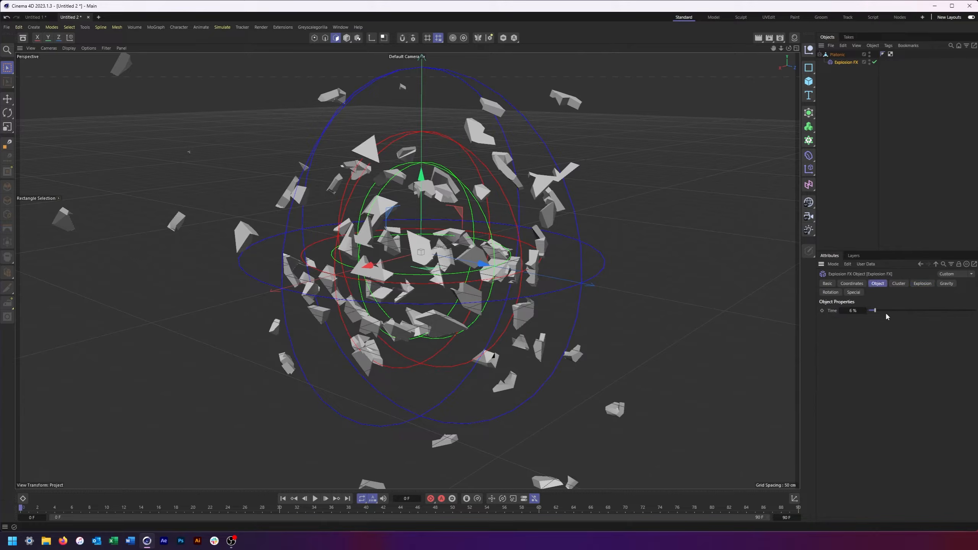
left_click_drag(876, 312, 884, 312)
left_click(923, 283)
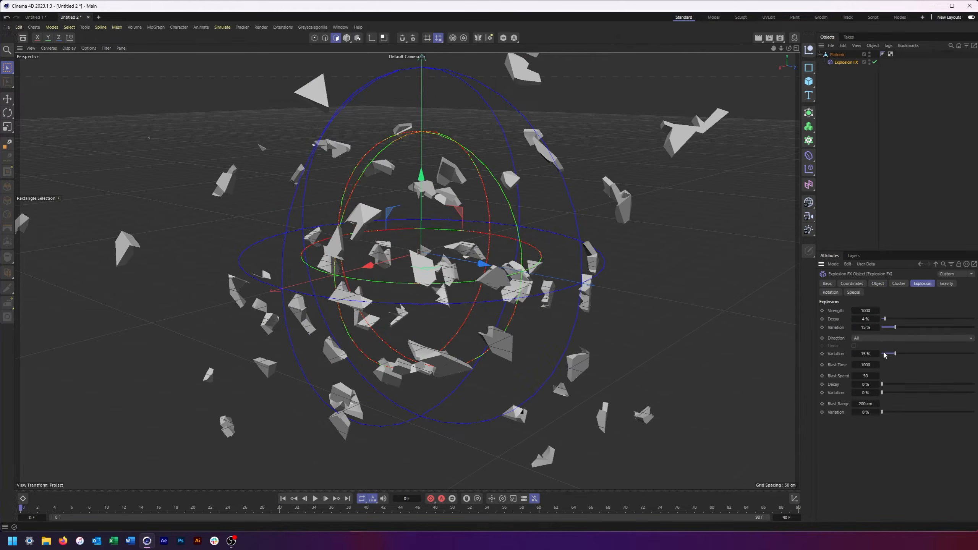
Reduce the Blast Time to 0 and set the Explosion FX time to 9%
left_click_drag(876, 364, 839, 364)
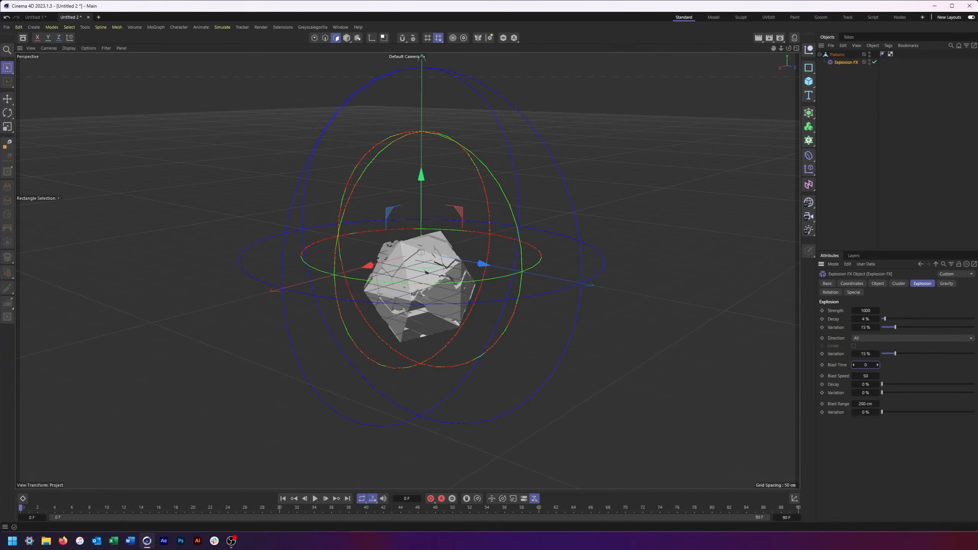
left_click(878, 284)
left_click_drag(875, 313, 879, 315)
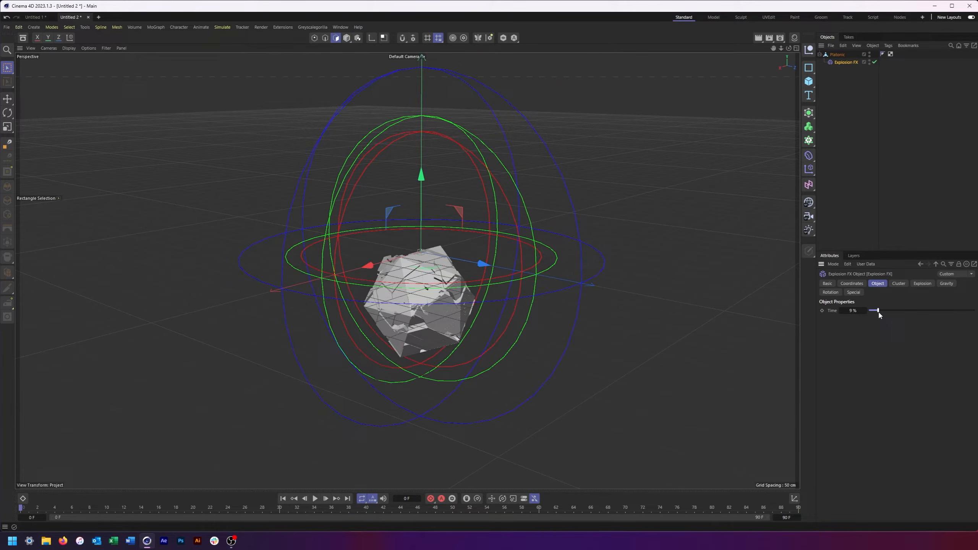
Raise the Blast Time of the explosion back to 1000
left_click(899, 284)
left_click(923, 283)
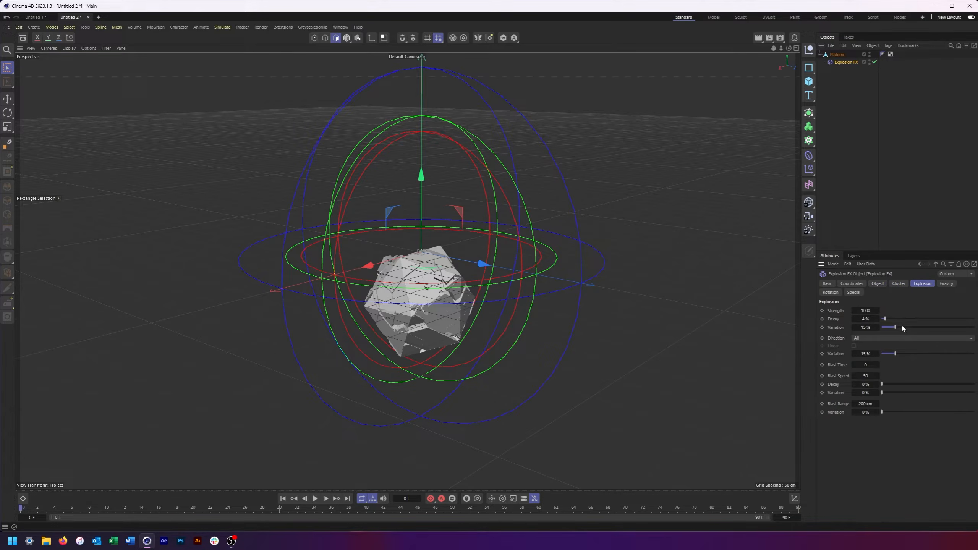
left_click_drag(880, 364, 943, 364)
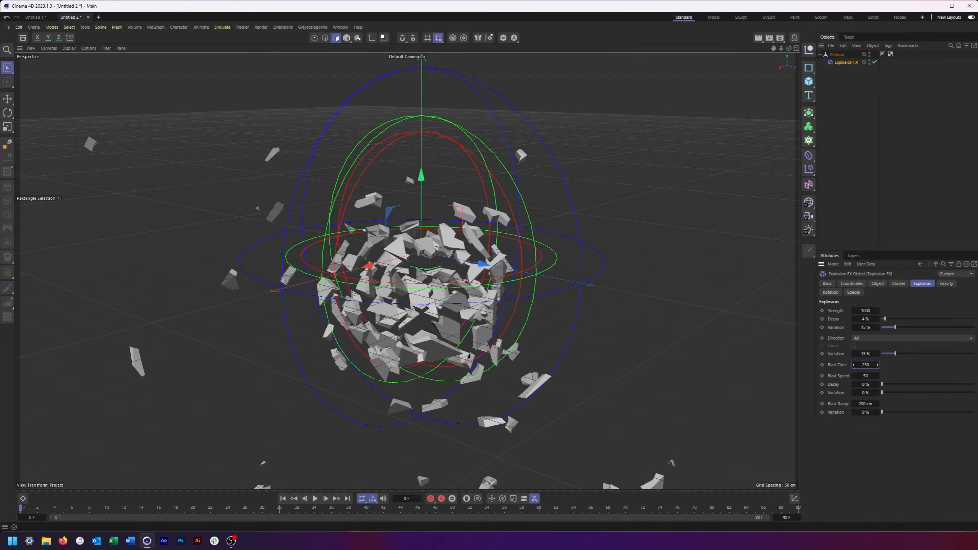
left_click_drag(877, 365, 970, 365)
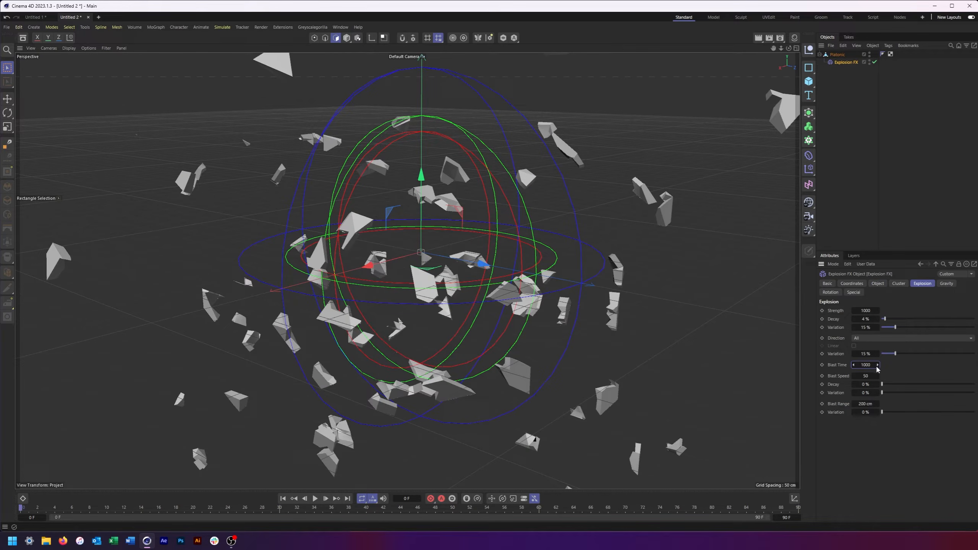
Reduce the Blast Range to 71 cm and advance the Explosion FX time to enlarge the blast wave
left_click_drag(878, 376, 850, 404)
left_click(877, 283)
mouse_move(878, 312)
left_mouse_down()
mouse_move(868, 311)
mouse_move(888, 312)
left_mouse_up()
left_click(922, 284)
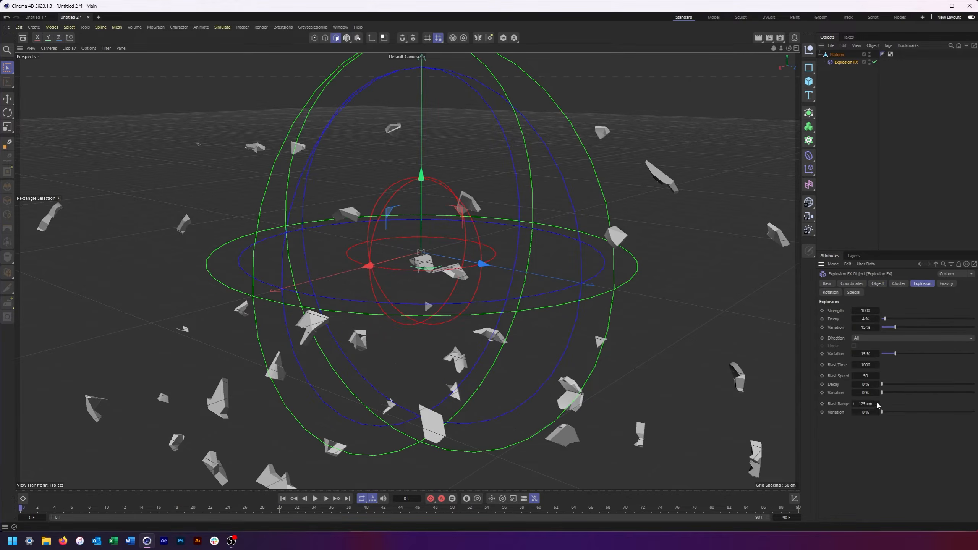
left_click_drag(877, 404, 857, 404)
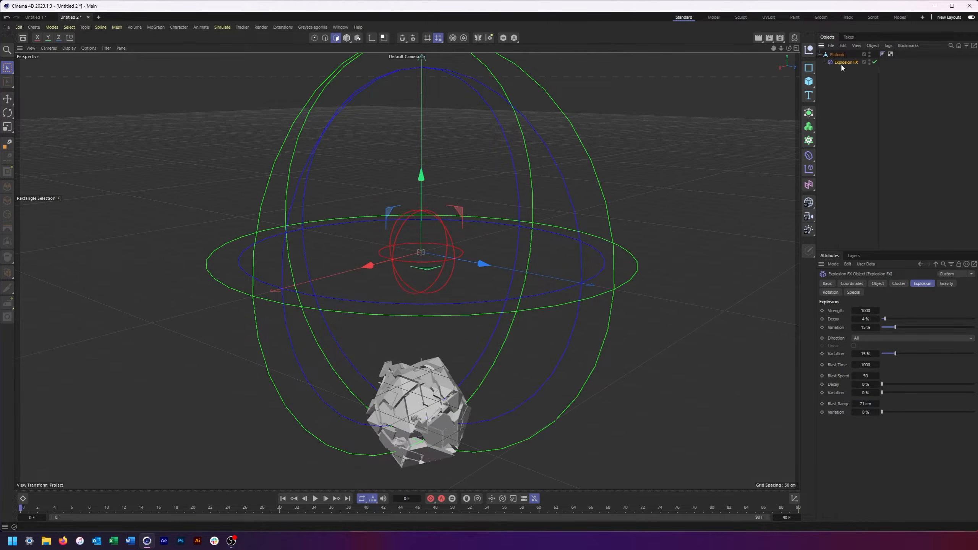
Delete the Explosion FX deformer and add a new Explosion FX as a child of the Platonic
key("Delete")
left_click(808, 155)
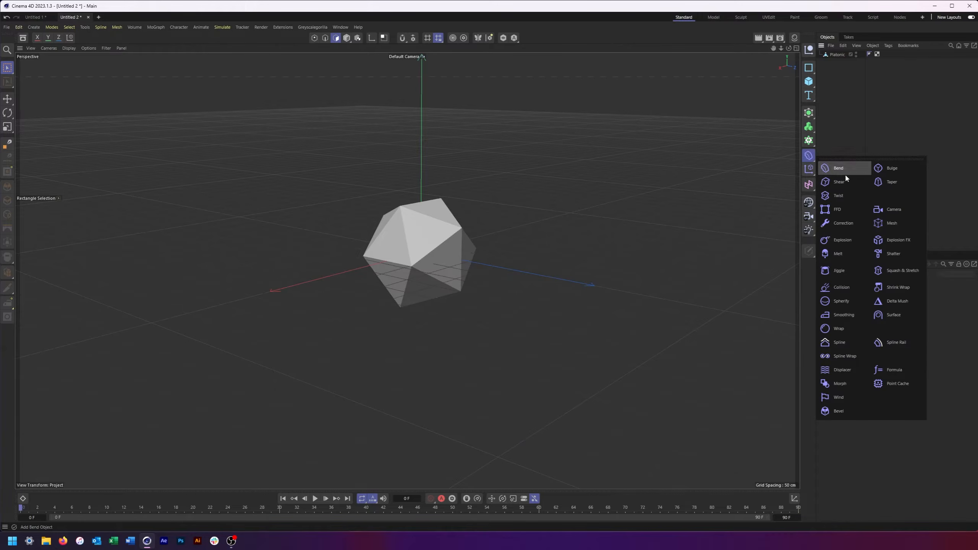
left_click(884, 239)
left_click_drag(836, 55, 836, 63)
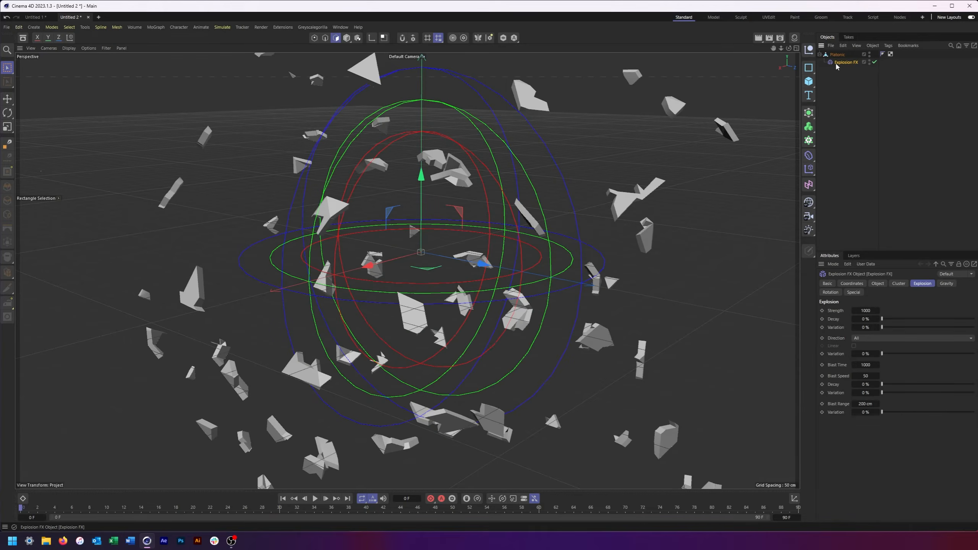
Reduce the new deformer's Blast Range to 78 cm and set its time to 11%
left_click(972, 274)
mouse_move(877, 403)
left_mouse_down()
mouse_move(842, 404)
mouse_move(860, 404)
left_mouse_up()
scroll(428, 280, "up", 5)
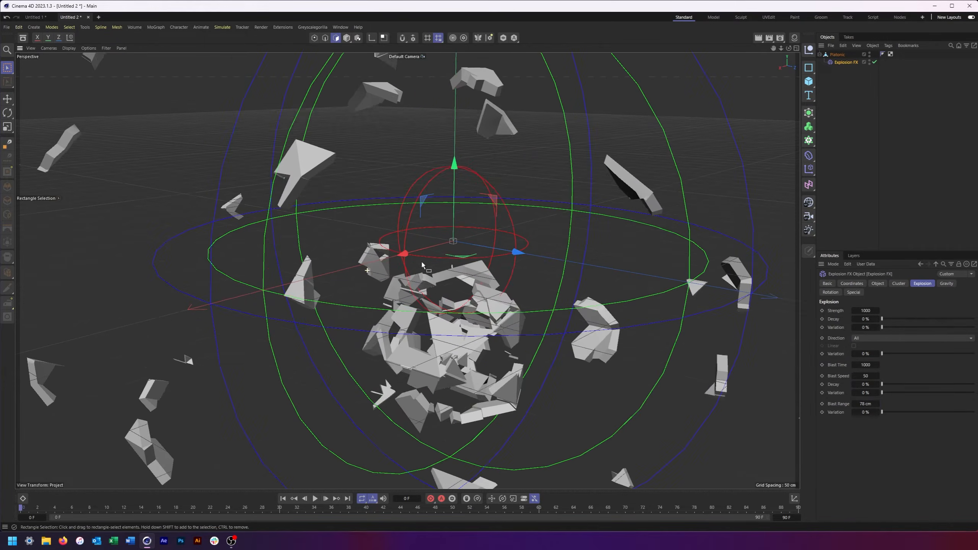
left_click(877, 283)
mouse_move(879, 314)
left_mouse_down()
mouse_move(871, 313)
mouse_move(879, 313)
left_mouse_up()
left_click_drag(463, 379, 592, 320, "alt")
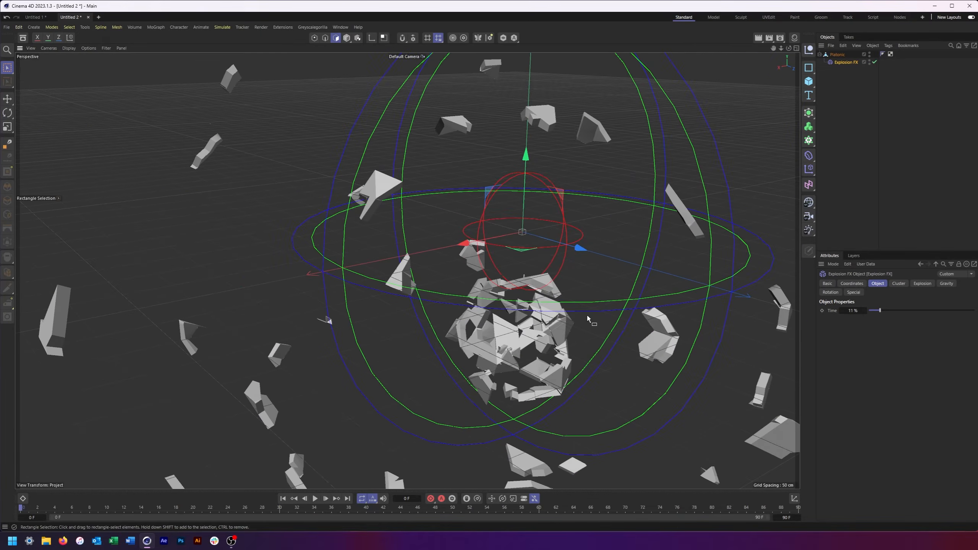
Move the Explosion FX deformer out beside the Platonic and set its Blast Range to 112 cm
left_click_drag(586, 246, 502, 313)
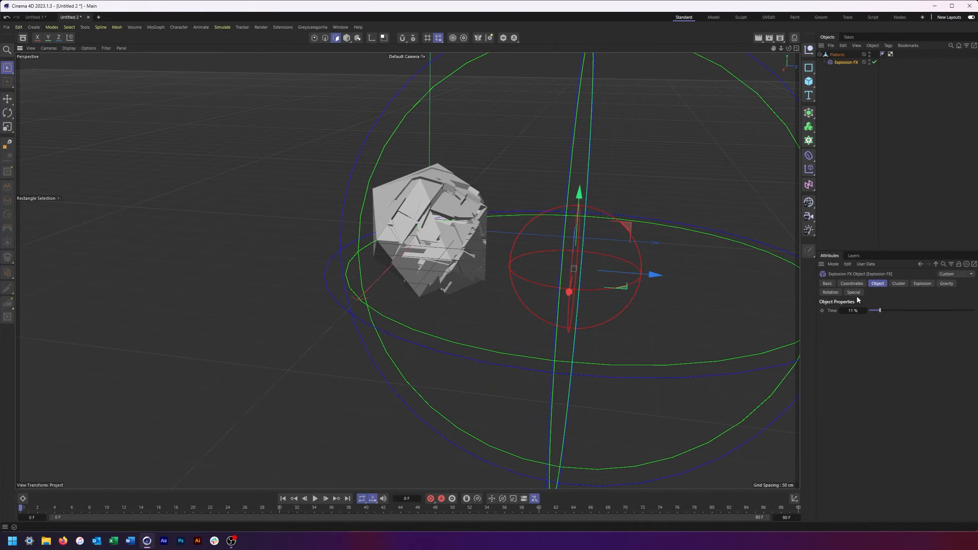
left_click(923, 283)
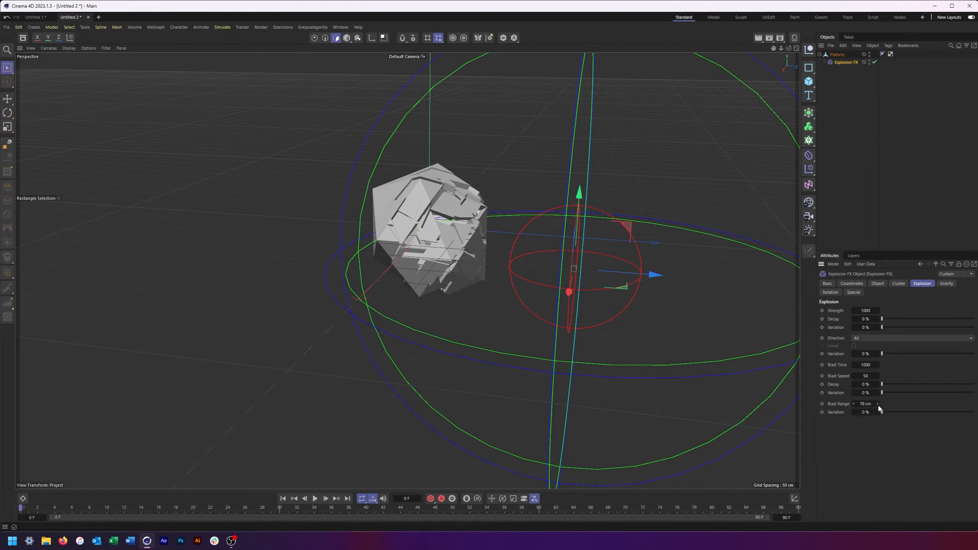
mouse_move(878, 404)
left_mouse_down()
mouse_move(947, 404)
mouse_move(871, 404)
left_mouse_up()
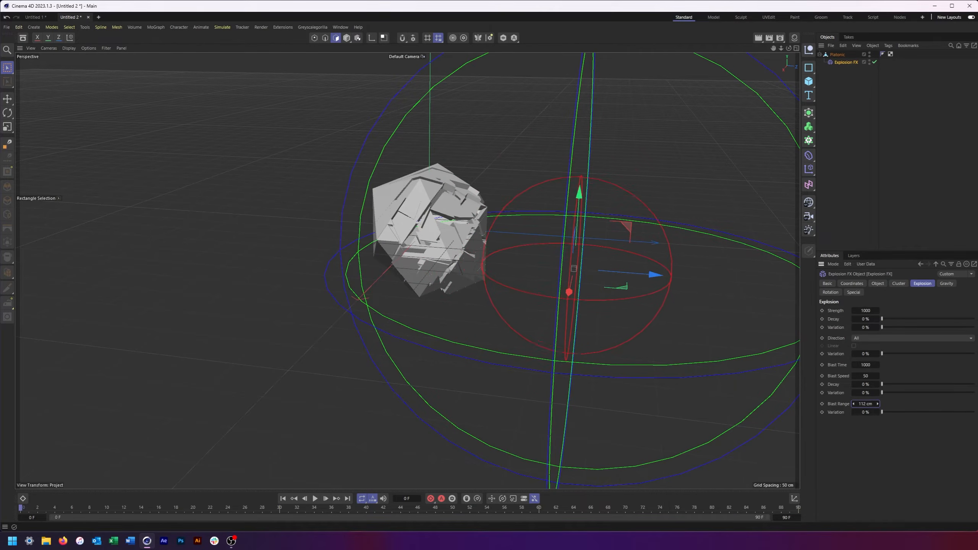
Move the Explosion FX deformer back toward the Platonic so the blast range overlaps part of it
middle_click_drag(583, 267, 612, 304, "alt")
left_click_drag(654, 262, 502, 240)
left_click_drag(457, 267, 406, 259, "alt")
Try a Blast Range Variation of 6% and reset the Explosion FX parameters to the Default preset
mouse_move(884, 413)
left_mouse_down()
mouse_move(908, 414)
mouse_move(888, 417)
left_mouse_up()
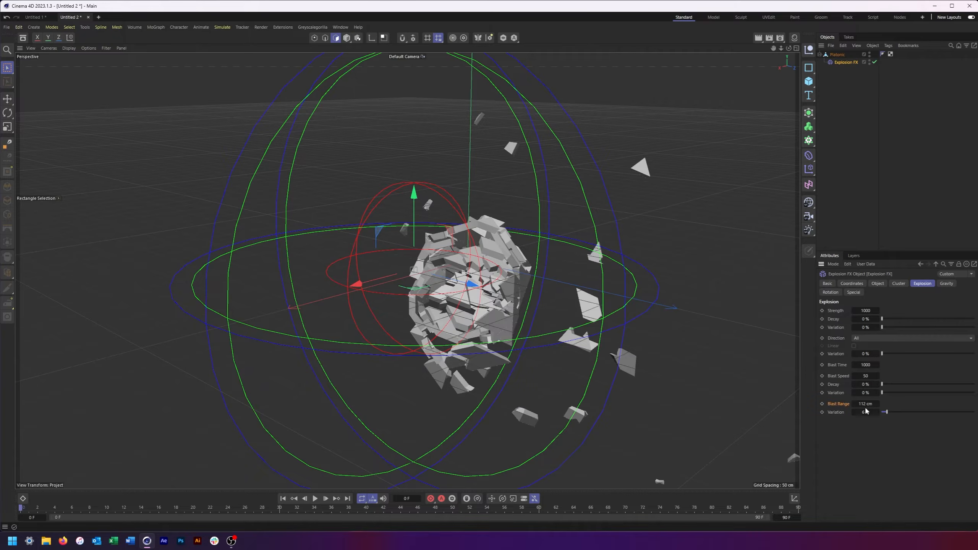
left_click(972, 275)
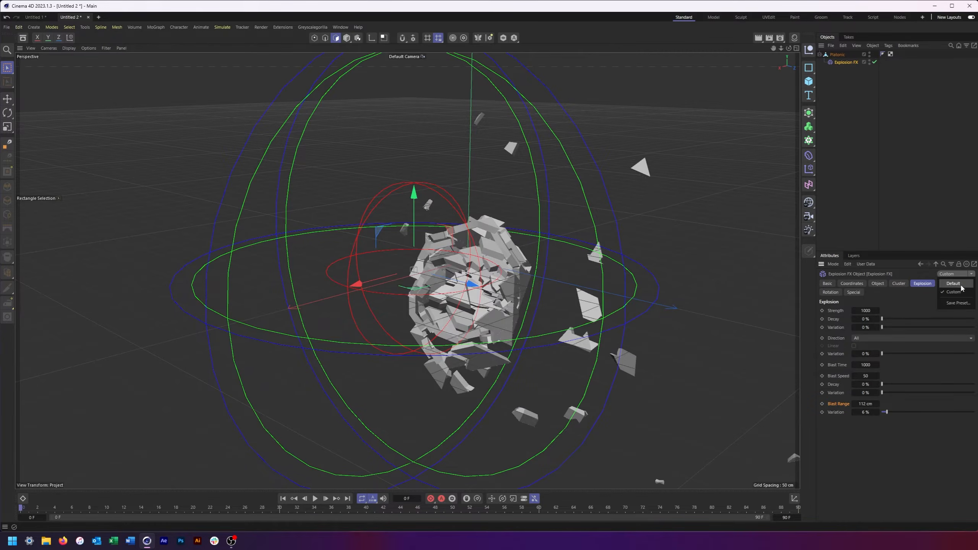
left_click(953, 284)
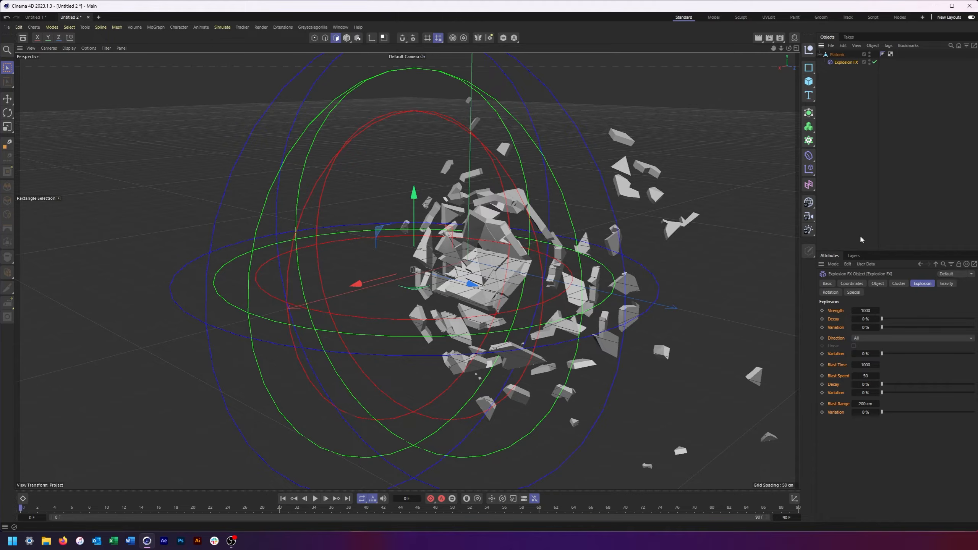
Reset the Explosion FX deformer's X, Y and Z position to 0 cm
left_click(852, 283)
right_click(867, 319)
right_click(866, 333)
left_click(867, 329)
right_click(866, 329)
right_click(867, 337)
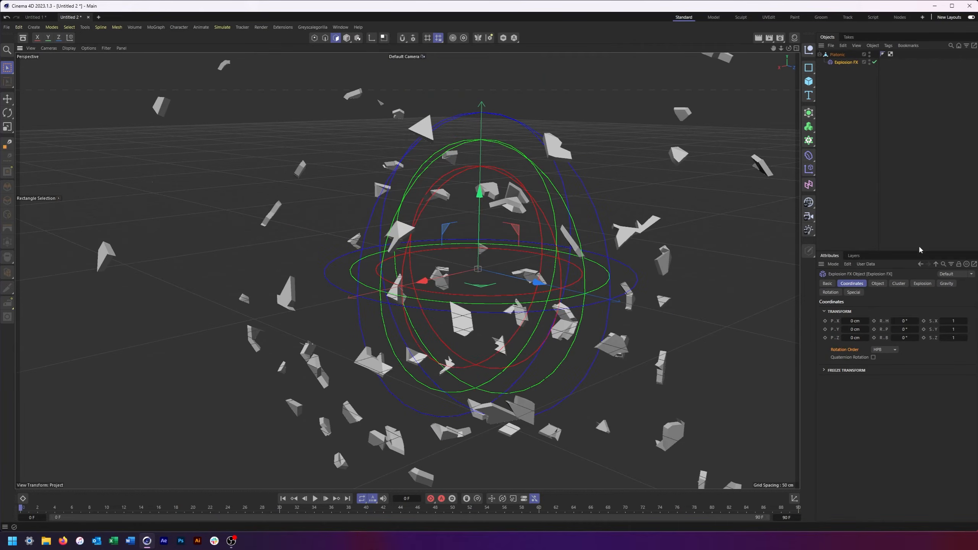
Try a gravity Acceleration of 0 with the explosion time at 12%, and enable Disappear for the clusters
left_click(944, 284)
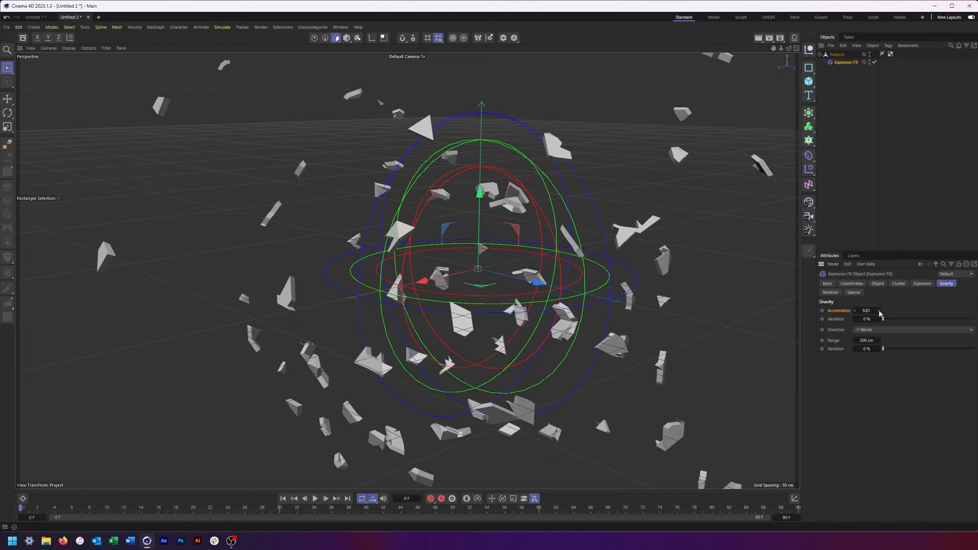
left_click_drag(879, 312, 869, 311)
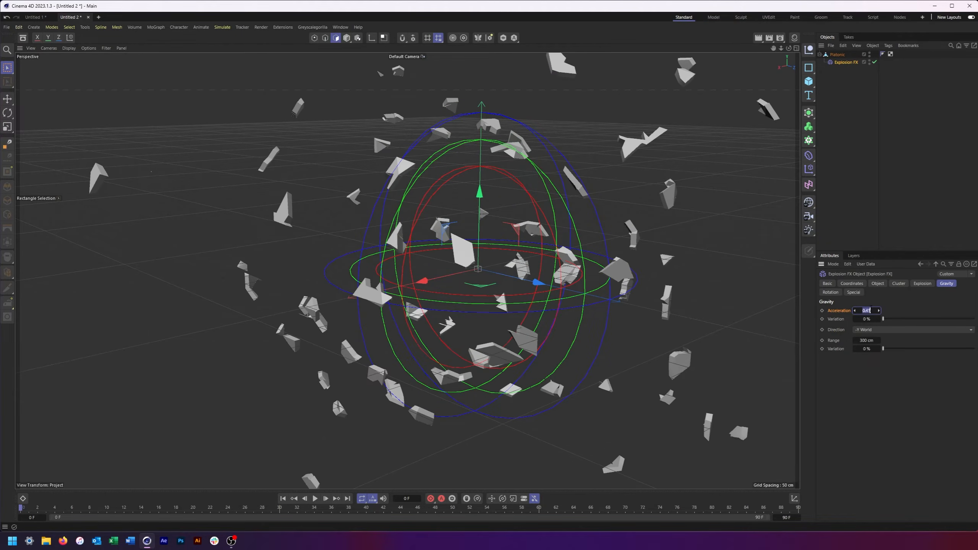
left_click(878, 283)
mouse_move(876, 311)
left_mouse_down()
mouse_move(921, 307)
mouse_move(868, 314)
mouse_move(896, 312)
mouse_move(880, 313)
left_mouse_up()
left_click(899, 284)
left_click(859, 393)
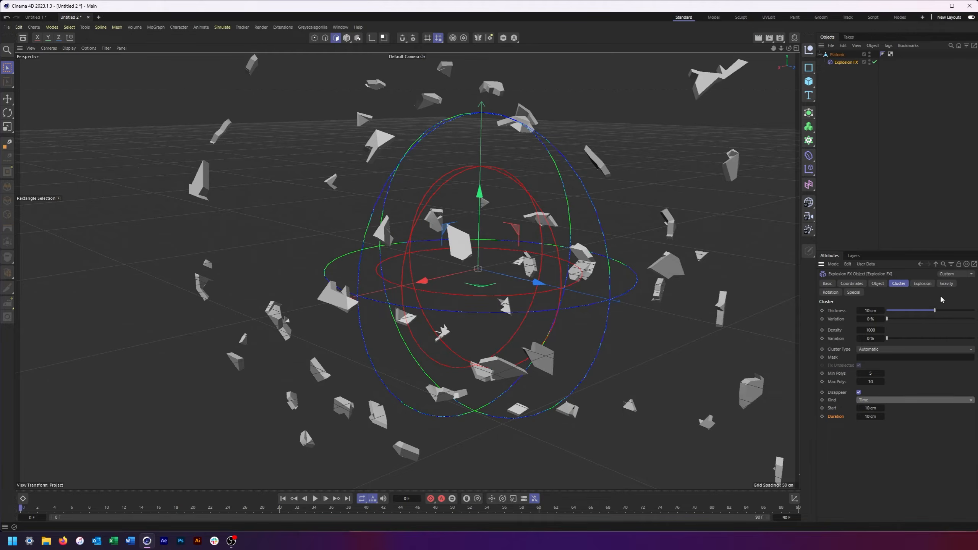
Try a gravity Range of 121 cm with Acceleration restored to 9.81 and the explosion time at 11%
left_click(942, 285)
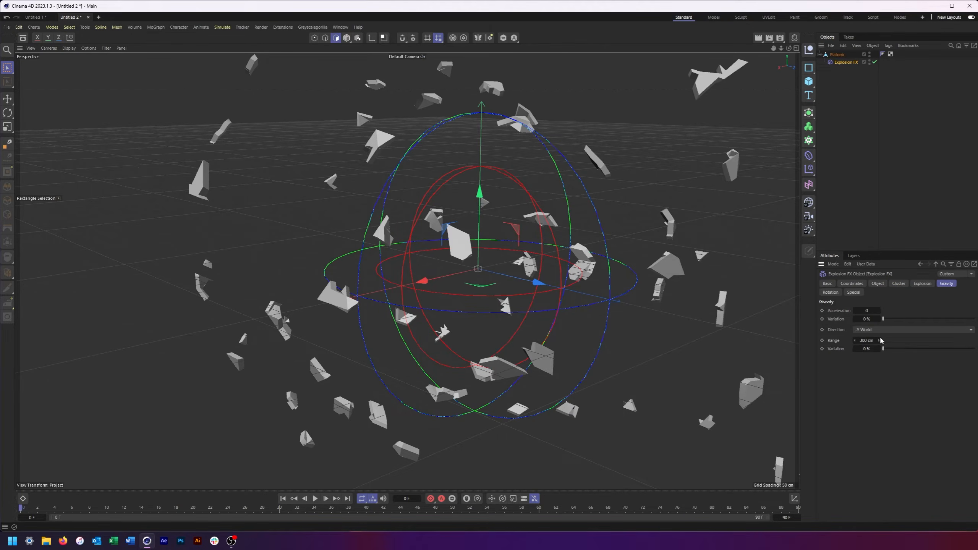
left_click_drag(878, 340, 863, 349)
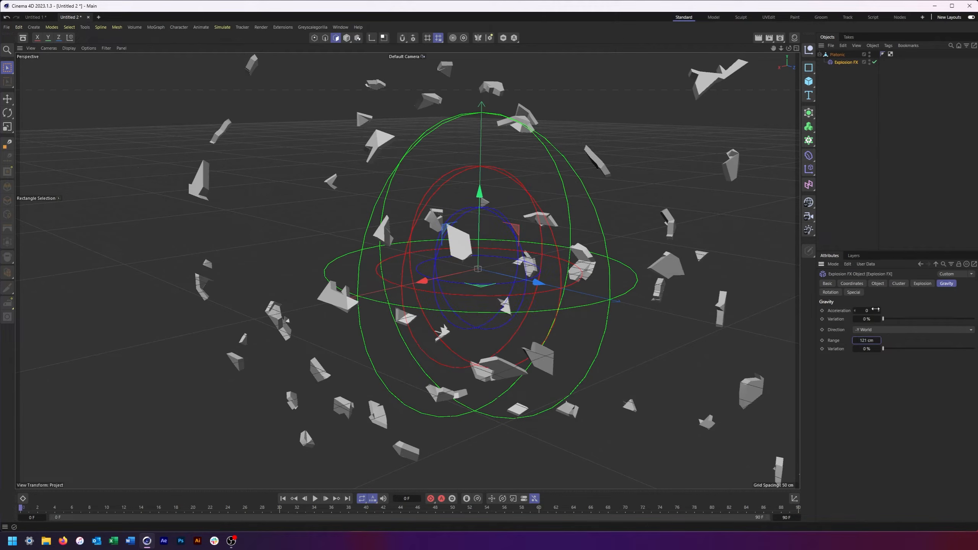
left_click_drag(875, 309, 881, 313)
middle_click_drag(246, 277, 252, 290, "alt")
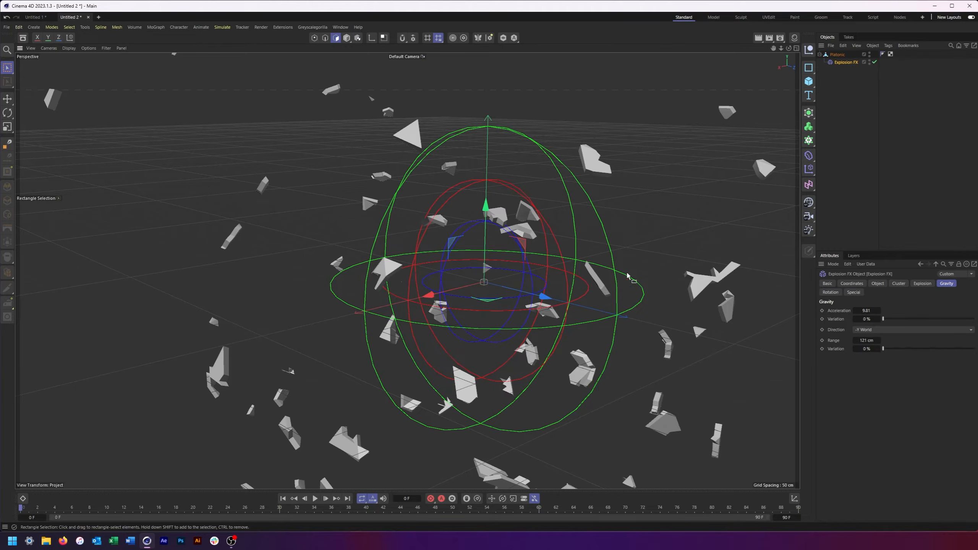
left_click(877, 284)
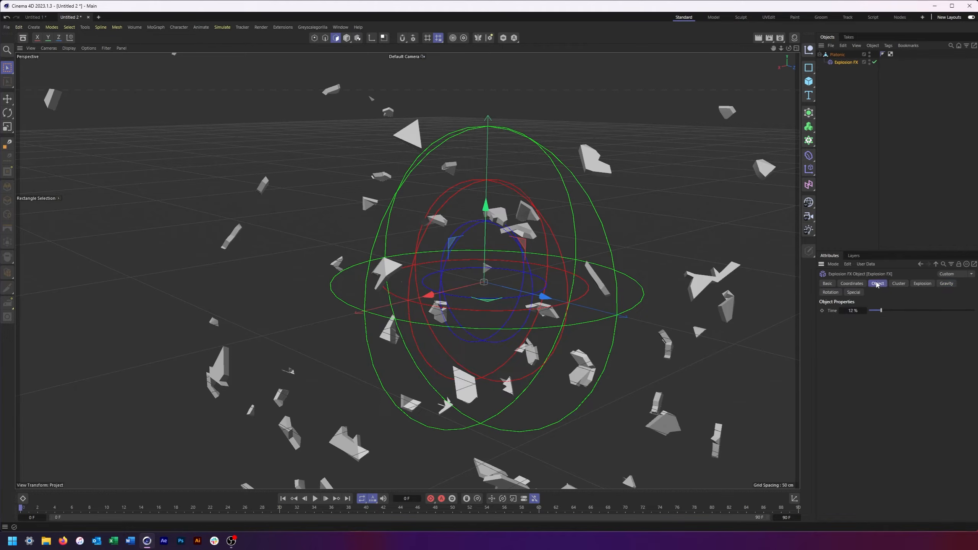
mouse_move(881, 312)
left_mouse_down()
mouse_move(871, 312)
mouse_move(880, 313)
left_mouse_up()
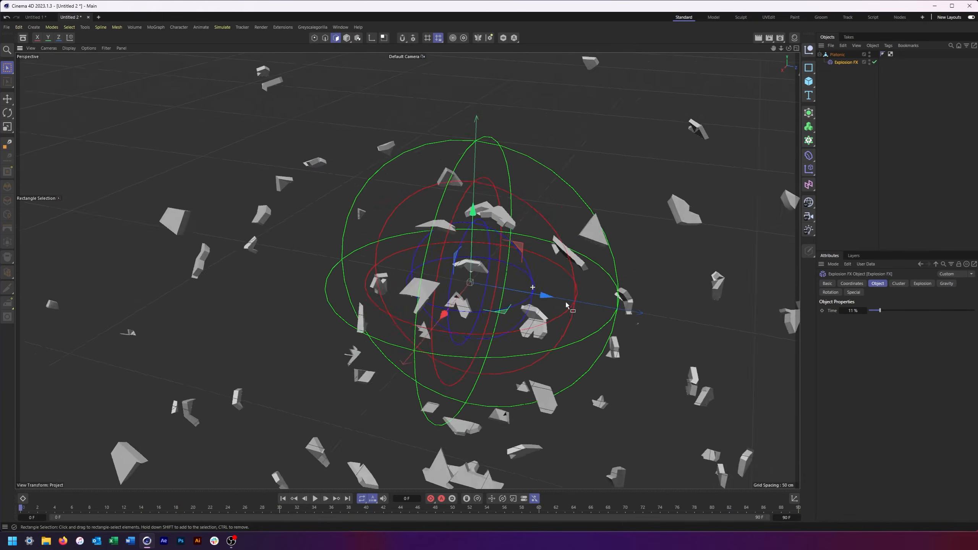
Reduce the gravity Range to 107 cm and move the deformer about 59 cm along its Z axis
left_click(946, 284)
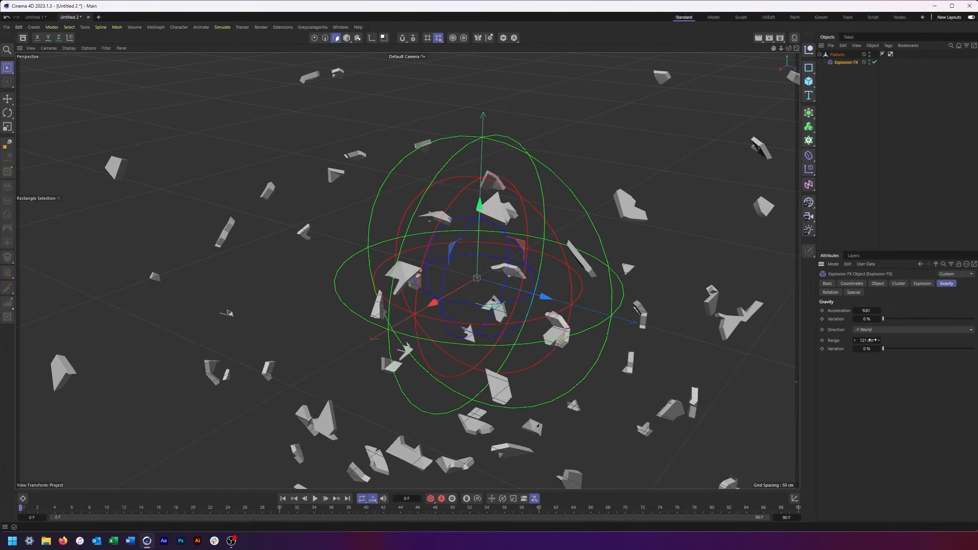
left_click_drag(878, 343, 879, 343)
left_click_drag(546, 299, 570, 312)
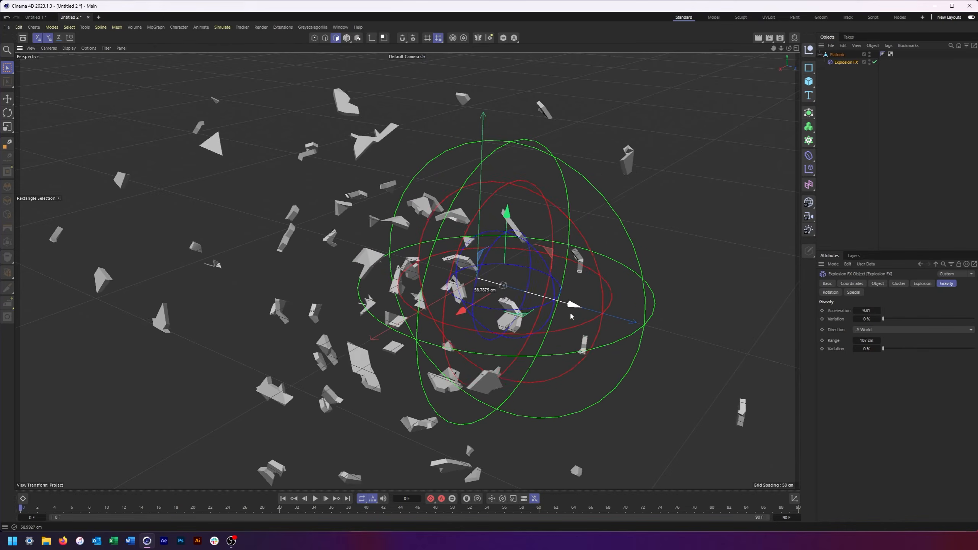
Reset the Explosion FX parameters to the Default preset and its Z position to 0 cm
left_click(965, 275)
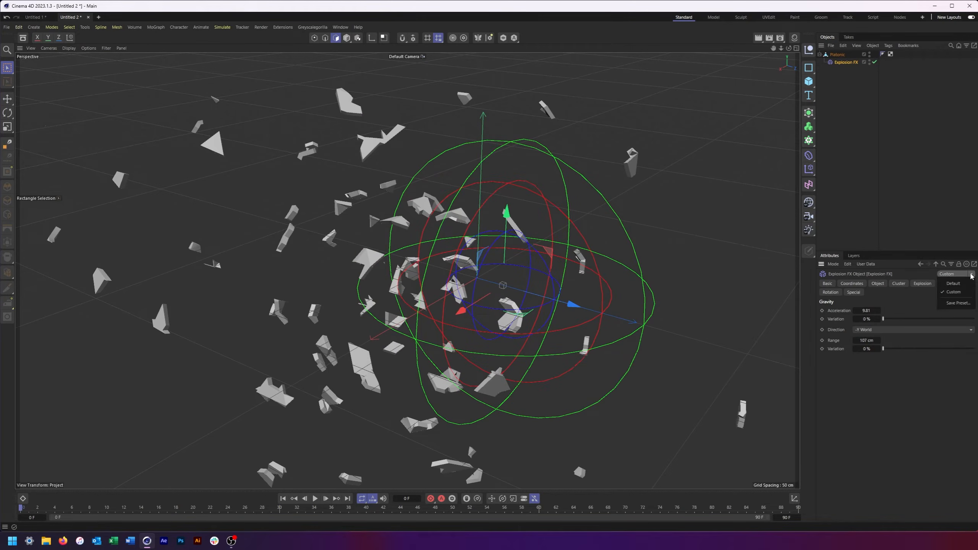
left_click(953, 284)
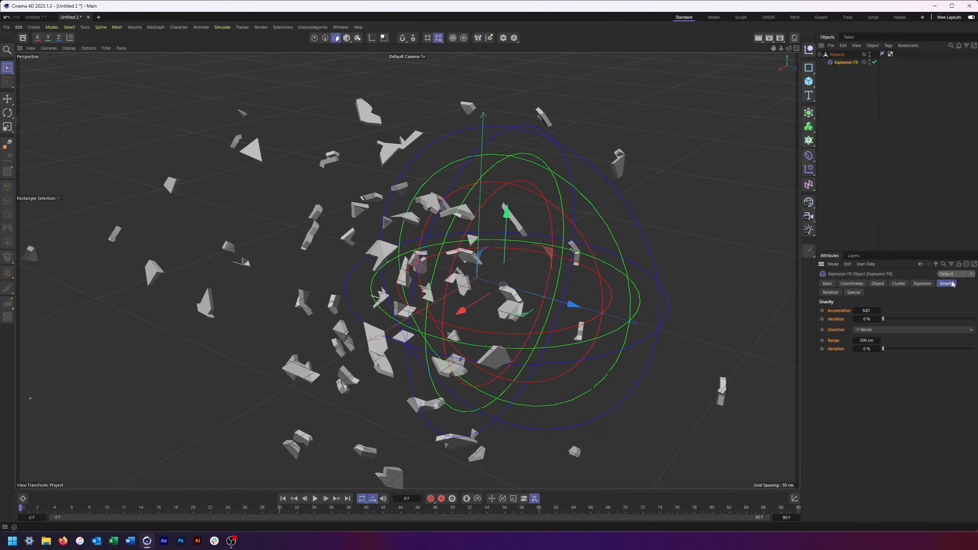
left_click_drag(566, 308, 542, 314, "alt")
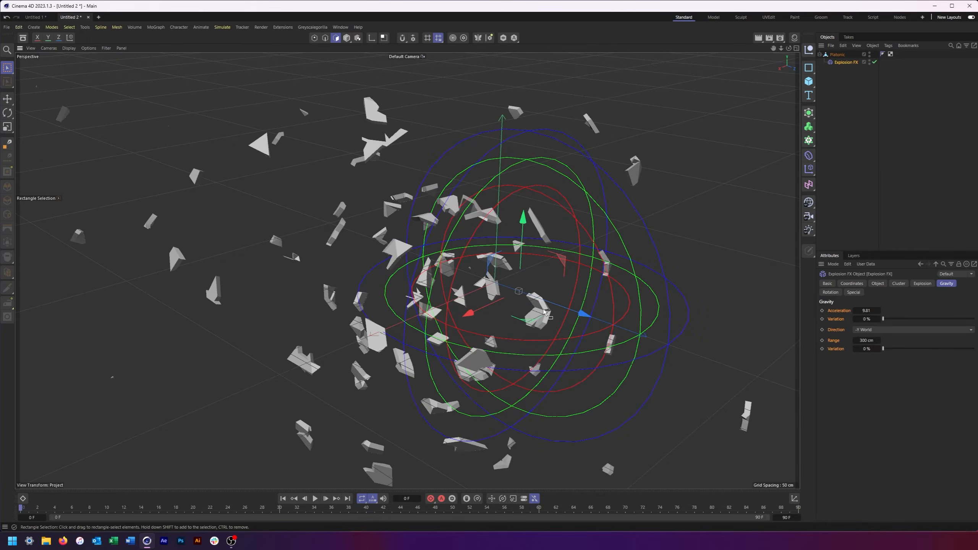
left_click(851, 283)
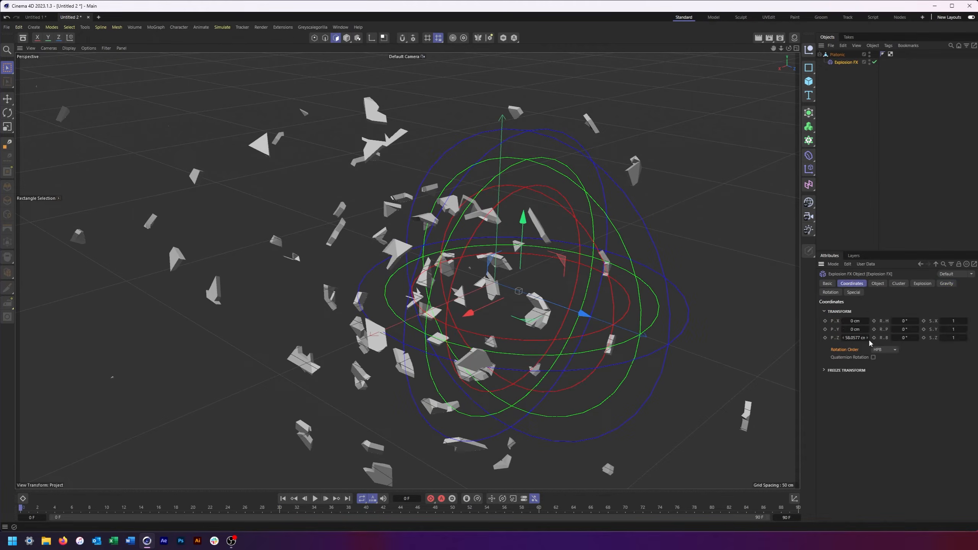
right_click(867, 338)
Enlarge the gravity Range so it extends well beyond the red blast range around the Platonic
left_click(946, 283)
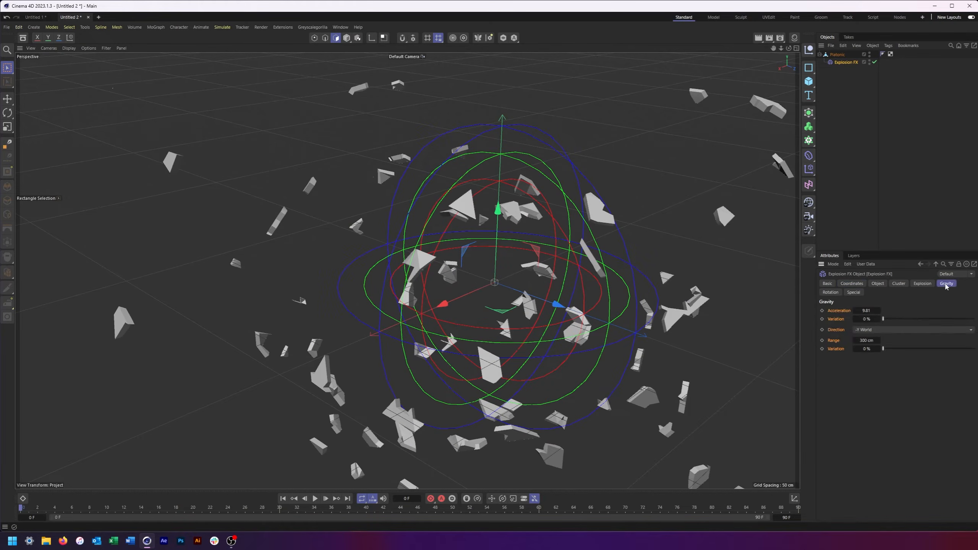
mouse_move(879, 341)
left_mouse_down()
mouse_move(847, 341)
mouse_move(880, 340)
mouse_move(865, 340)
left_mouse_up()
left_click_drag(249, 240, 277, 222, "alt")
right_click_drag(276, 218, 231, 223, "alt")
Set the fragments' rotation Speed to 45, Decay to 21% and Variation to 16%, and view the Rotation Axis options
left_click(830, 292)
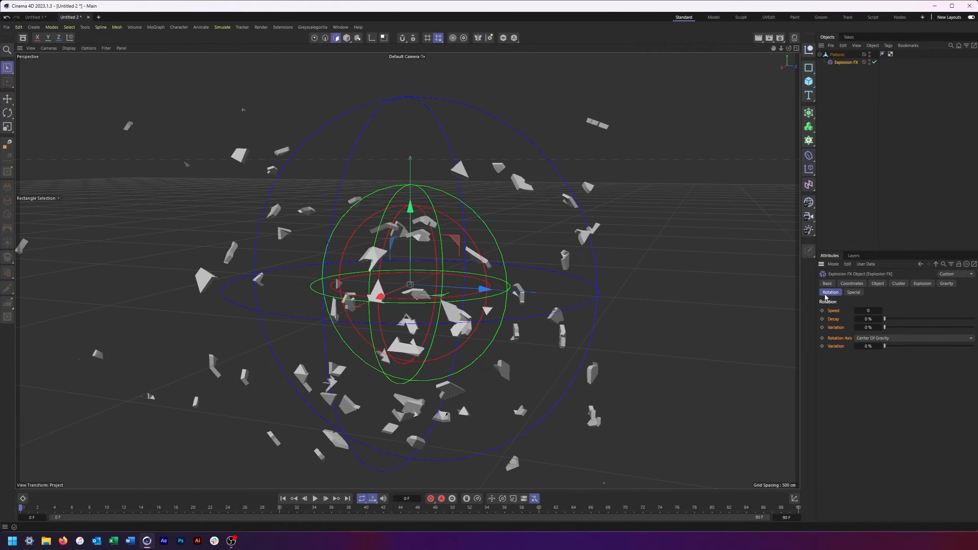
mouse_move(555, 307)
left_mouse_down("alt")
mouse_move(531, 309)
mouse_move(539, 304)
left_mouse_up("alt")
left_click(878, 284)
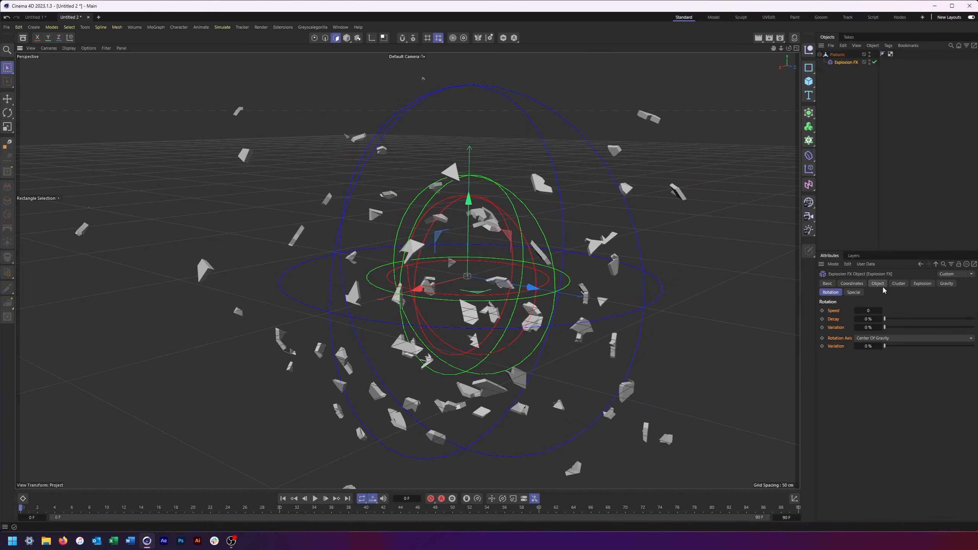
left_click_drag(880, 311, 903, 322)
left_click(831, 292)
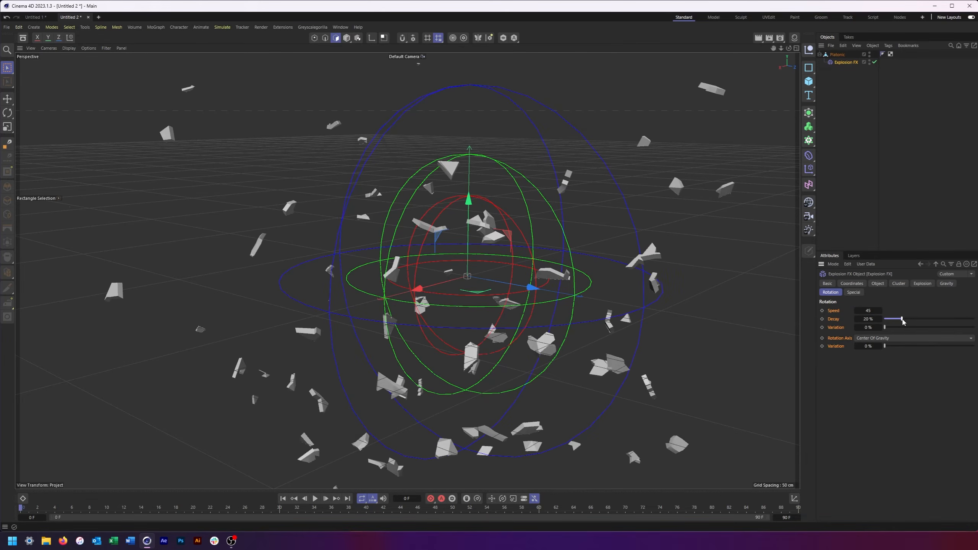
left_click_drag(885, 328, 897, 328)
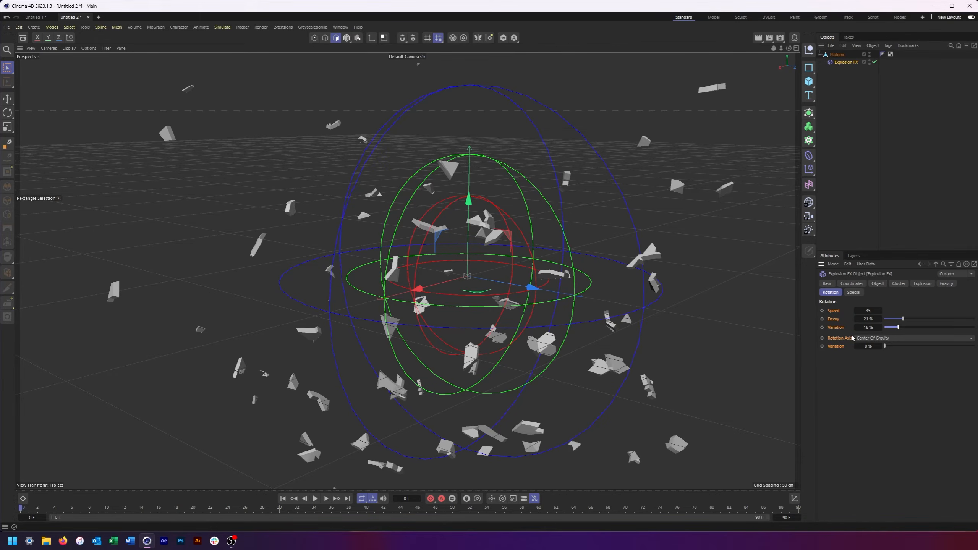
left_click(873, 338)
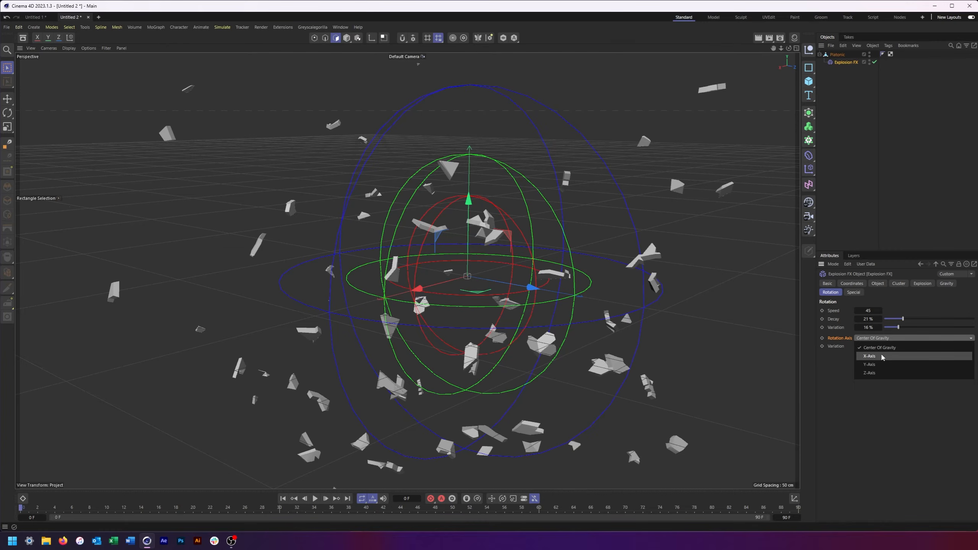
left_click(879, 405)
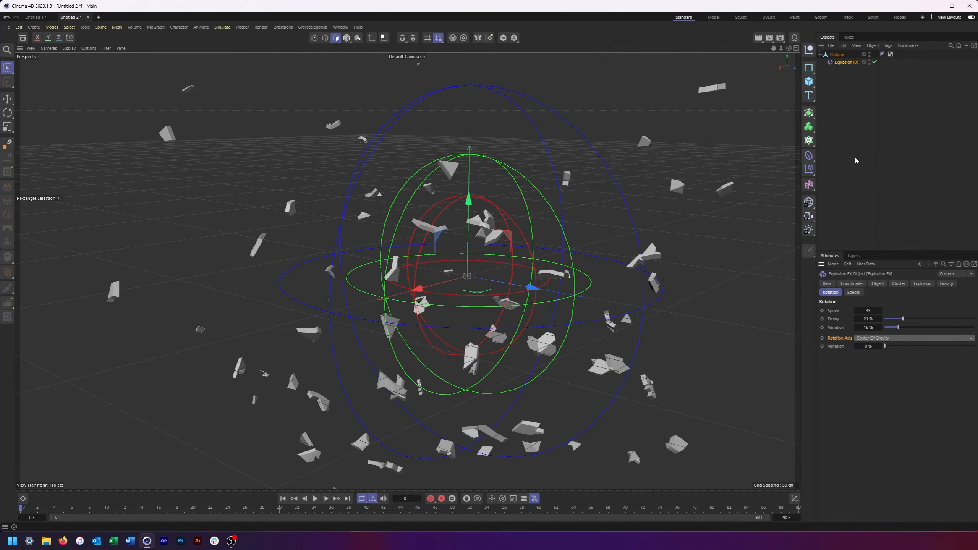
Review the Explosion settings and preview the shatter by scrubbing the deformer's time back to 0%
left_click(878, 284)
mouse_move(876, 310)
left_mouse_down()
mouse_move(892, 310)
mouse_move(868, 312)
mouse_move(901, 310)
mouse_move(864, 313)
left_mouse_up()
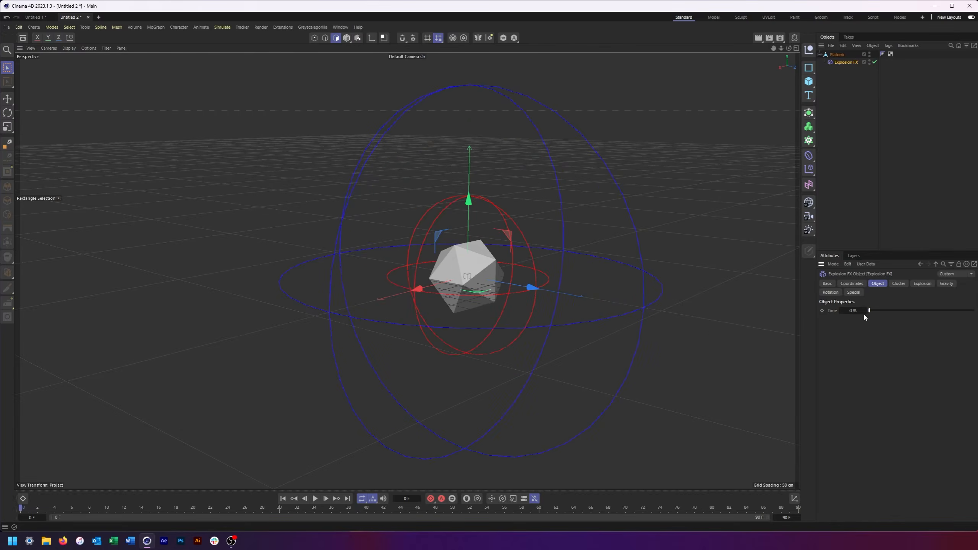
left_click(923, 284)
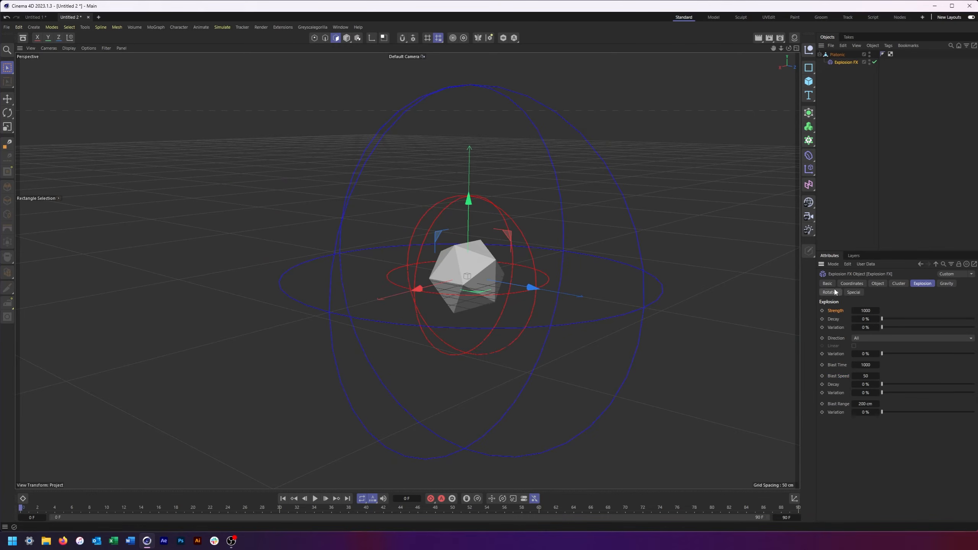
left_click(877, 284)
mouse_move(872, 311)
left_mouse_down()
mouse_move(929, 313)
mouse_move(863, 319)
left_mouse_up()
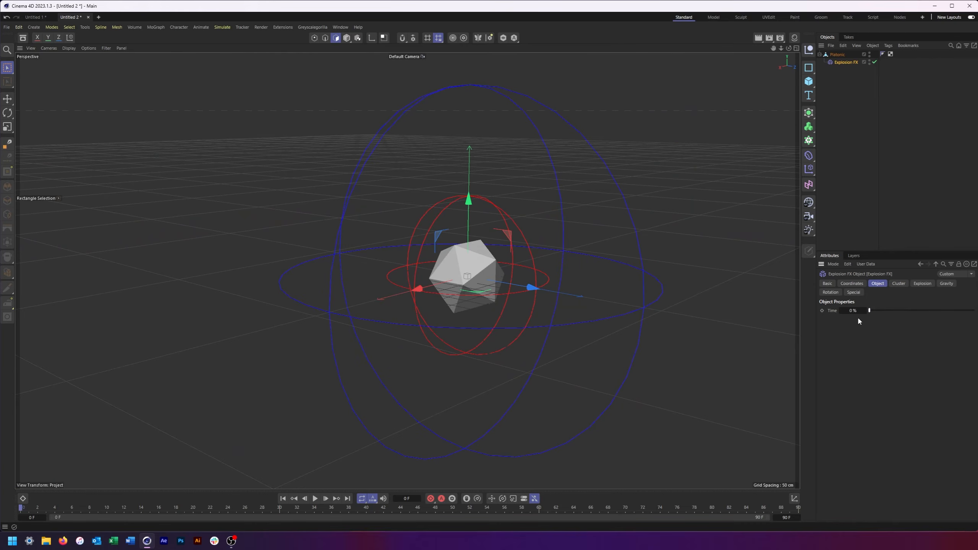
scroll(464, 260, "up", 4)
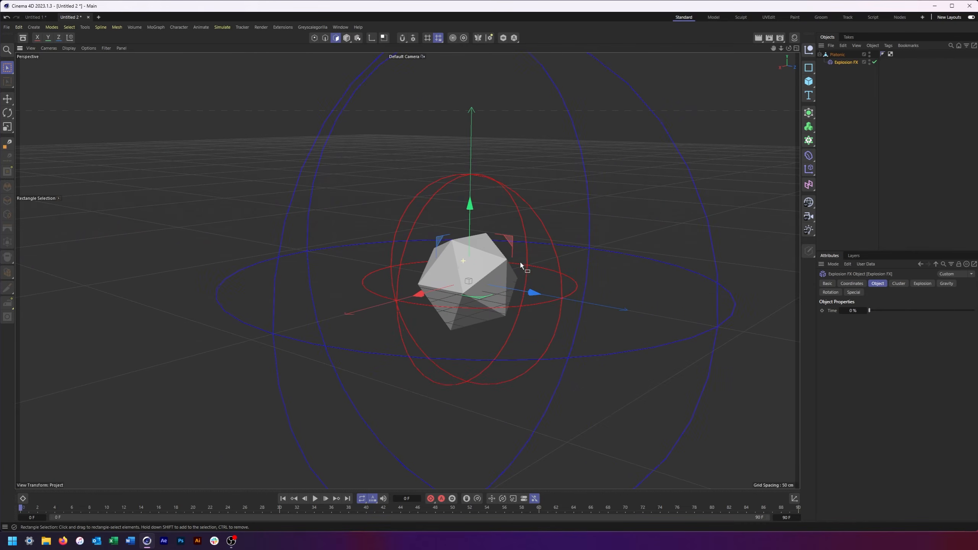
Try the Wind and Twist effects on the fragments with a 29% Wind Variation, and reset Wind and Twist to 0
left_click(854, 292)
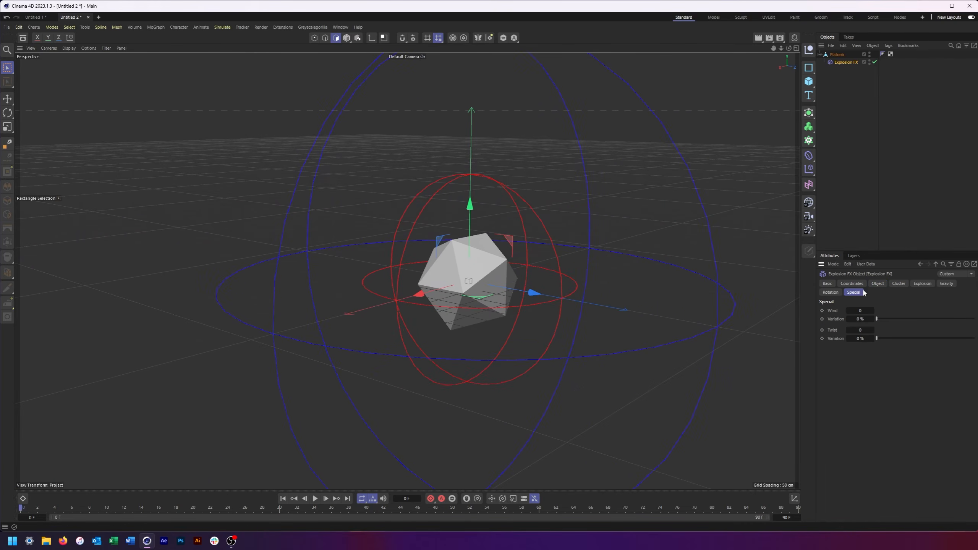
left_click(876, 285)
left_click_drag(873, 311, 872, 310)
left_click(852, 293)
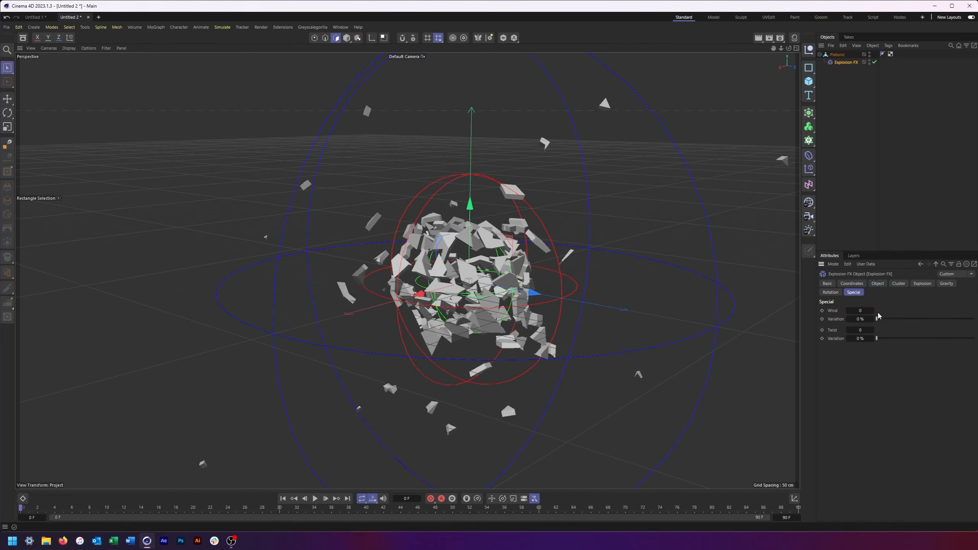
mouse_move(872, 311)
left_mouse_down()
mouse_move(884, 311)
mouse_move(879, 327)
mouse_move(903, 320)
mouse_move(878, 332)
mouse_move(895, 332)
mouse_move(874, 332)
mouse_move(876, 311)
mouse_move(888, 312)
mouse_move(870, 311)
mouse_move(891, 311)
mouse_move(869, 311)
left_mouse_up()
left_click(878, 283)
left_click(853, 292)
right_click(873, 331)
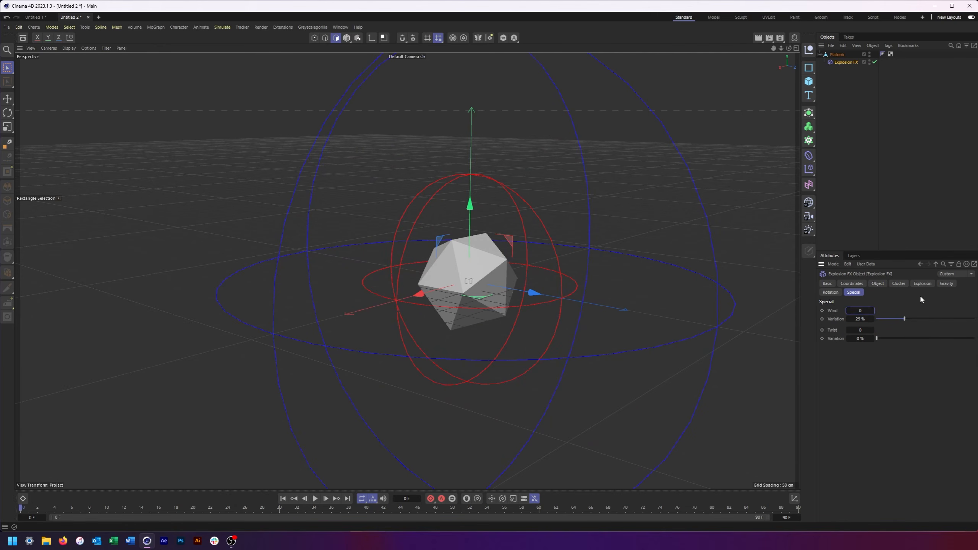
Preview the explosion by scrubbing the deformer's time up to 8% and back down to 2%
scroll(485, 276, "up", 3)
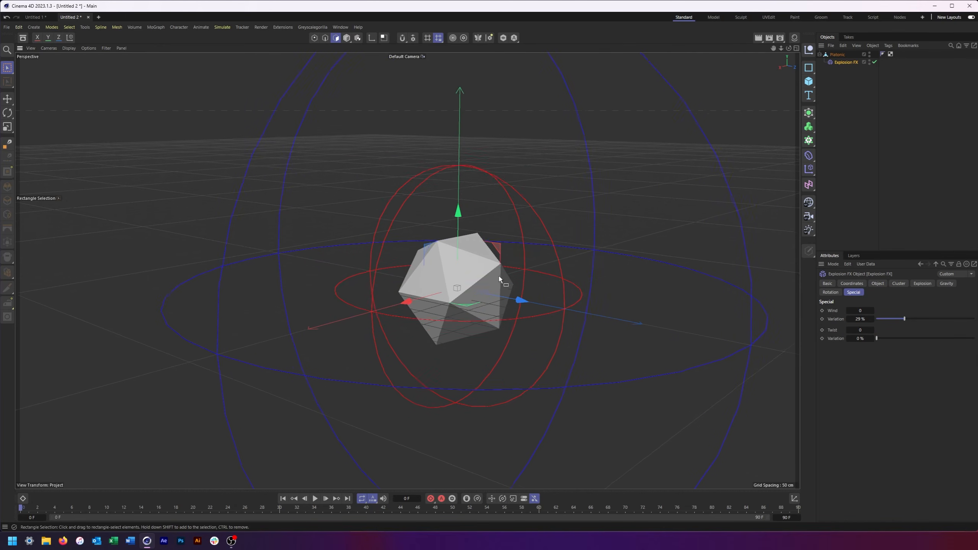
left_click(877, 283)
left_click_drag(870, 311, 877, 311)
middle_click_drag(577, 290, 550, 272, "alt")
scroll(549, 272, "down", 2)
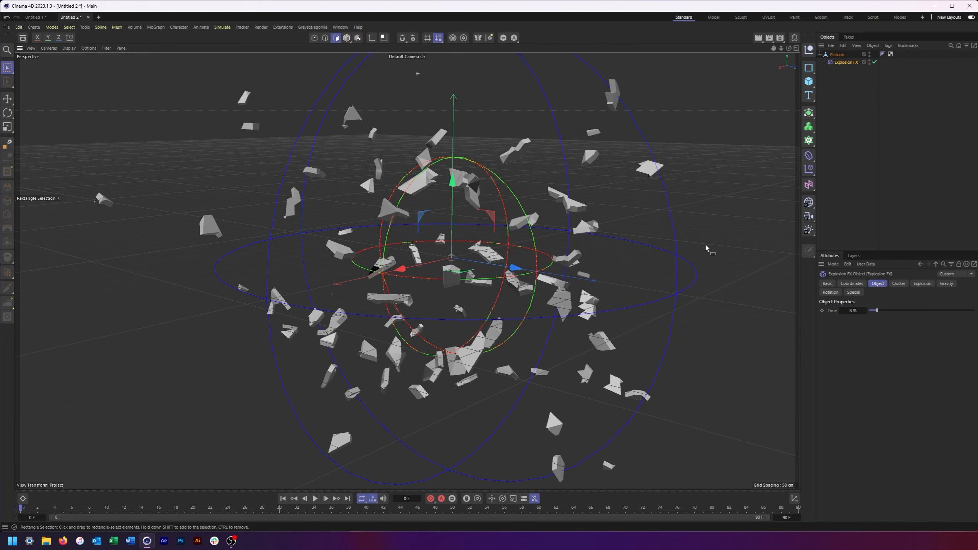
left_click_drag(879, 312, 872, 312)
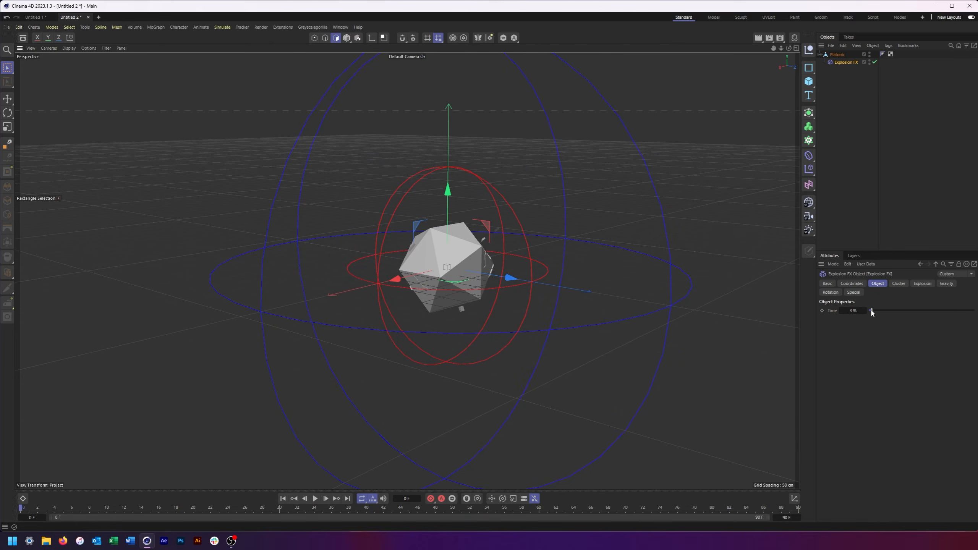
mouse_move(874, 311)
left_mouse_down()
mouse_move(893, 311)
mouse_move(872, 309)
left_mouse_up()
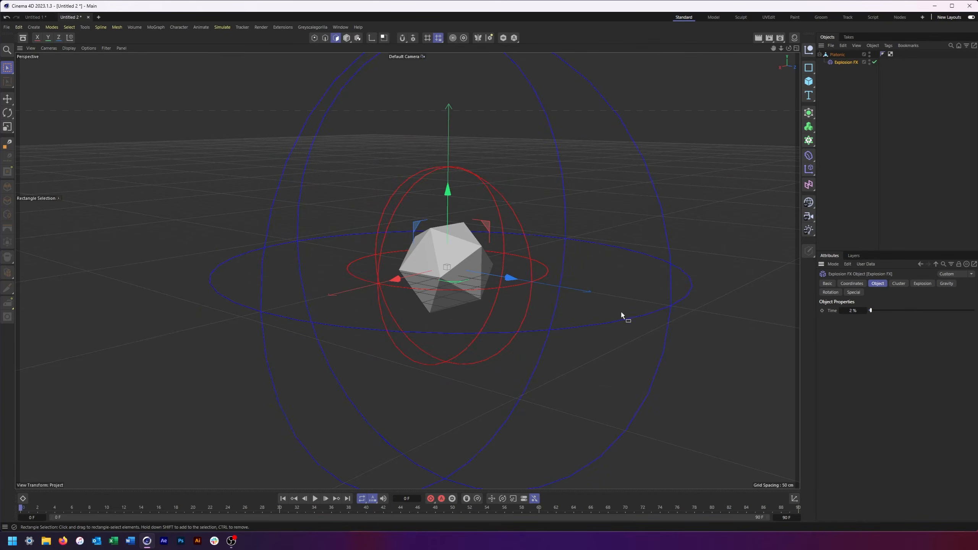